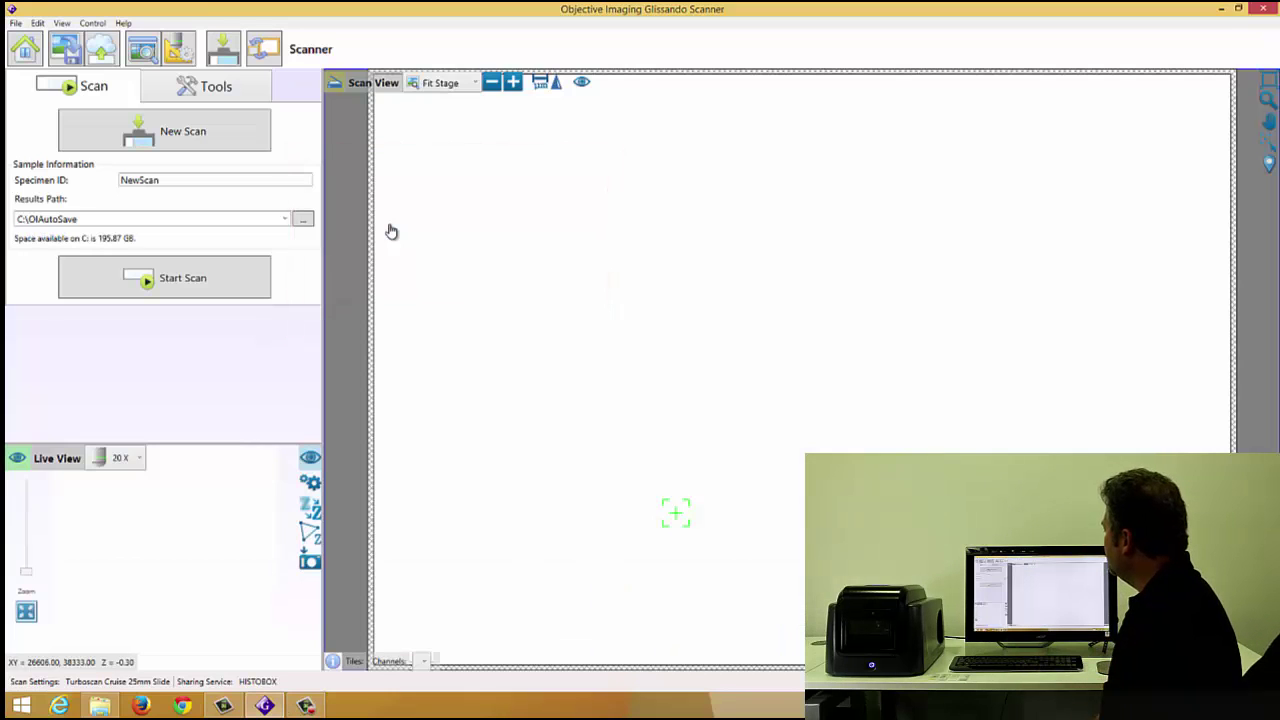
# Step: Set up a new scan with slide type Single 75x25 mm after briefly trying Dual 75x25 mm slides
pyautogui.click(390, 231)
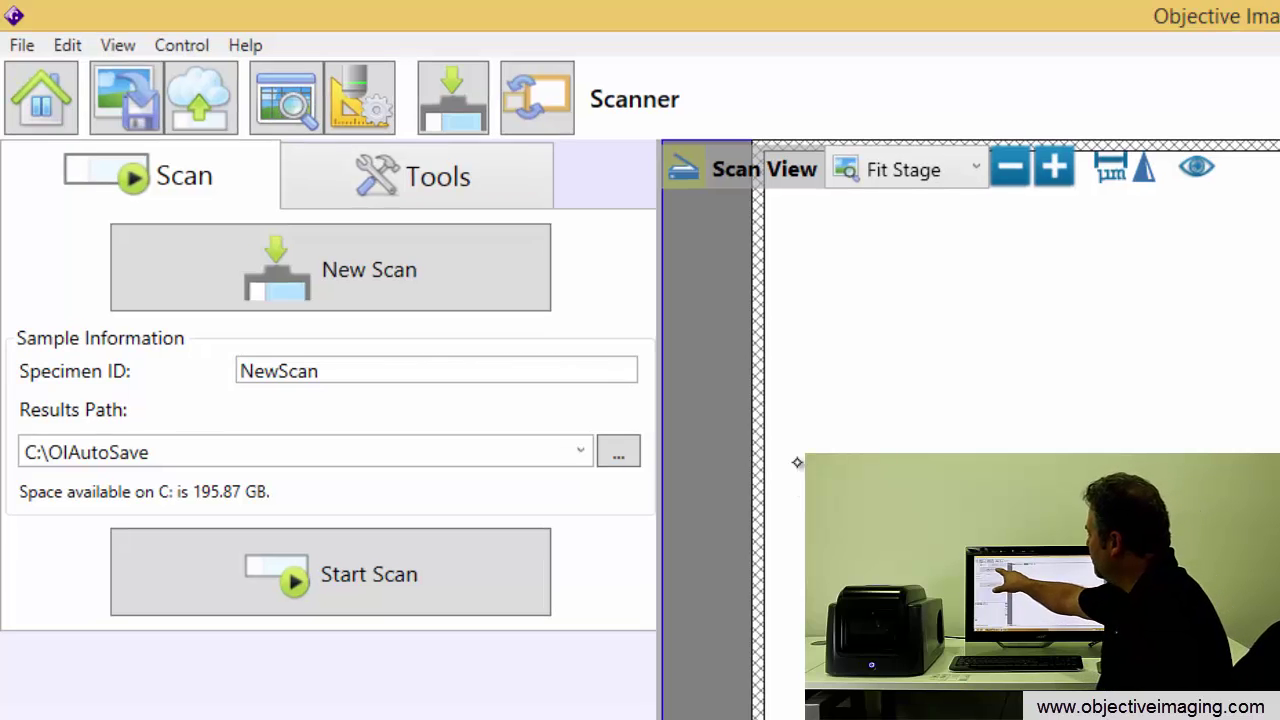
pyautogui.click(478, 285)
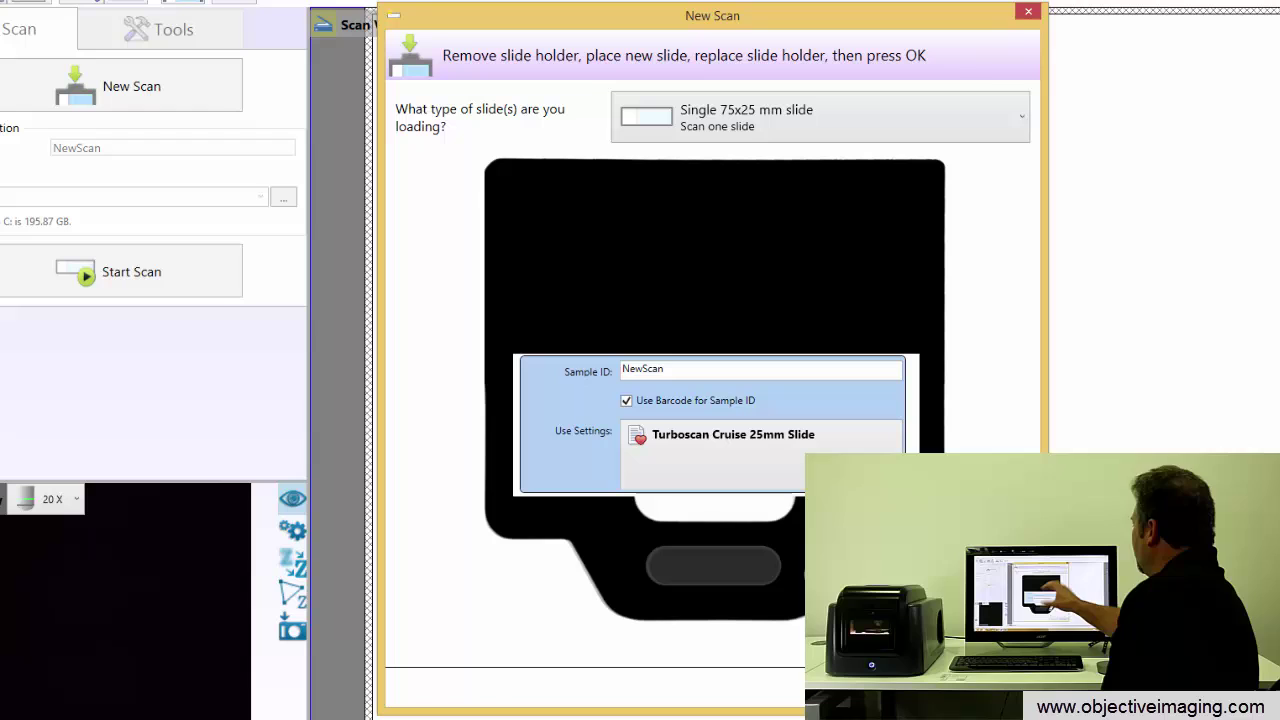
pyautogui.click(1000, 117)
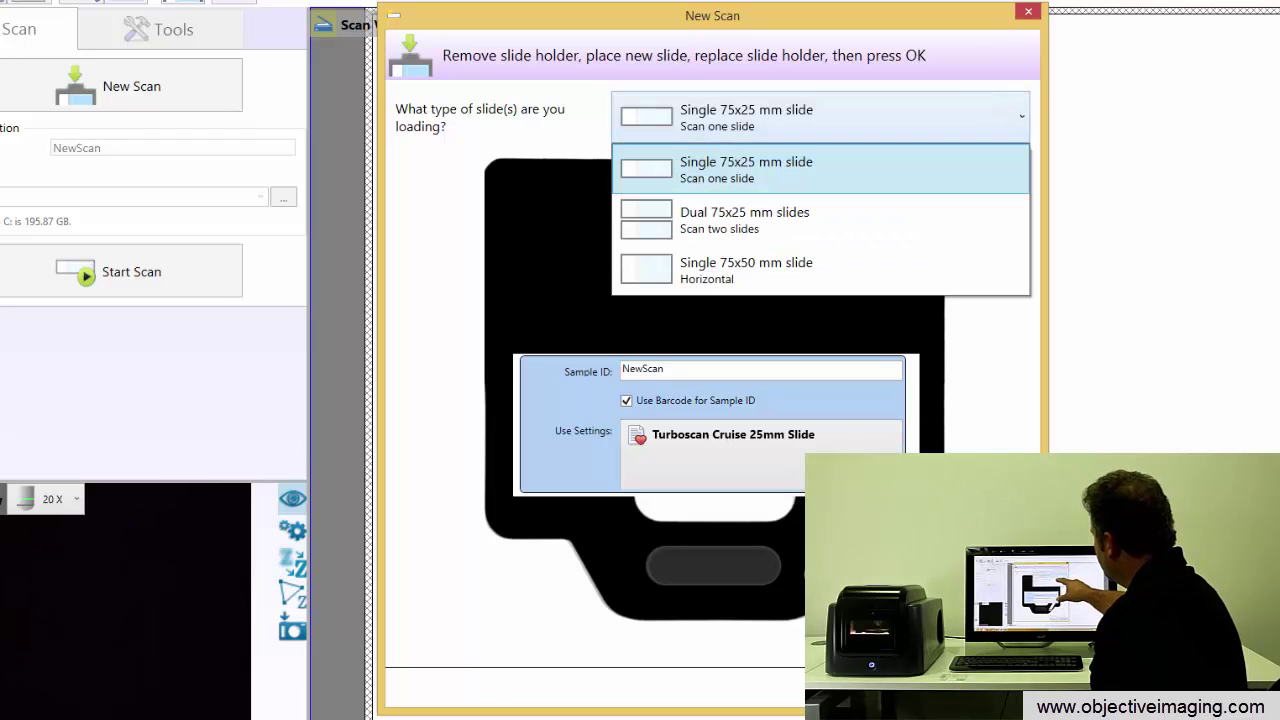
pyautogui.click(854, 222)
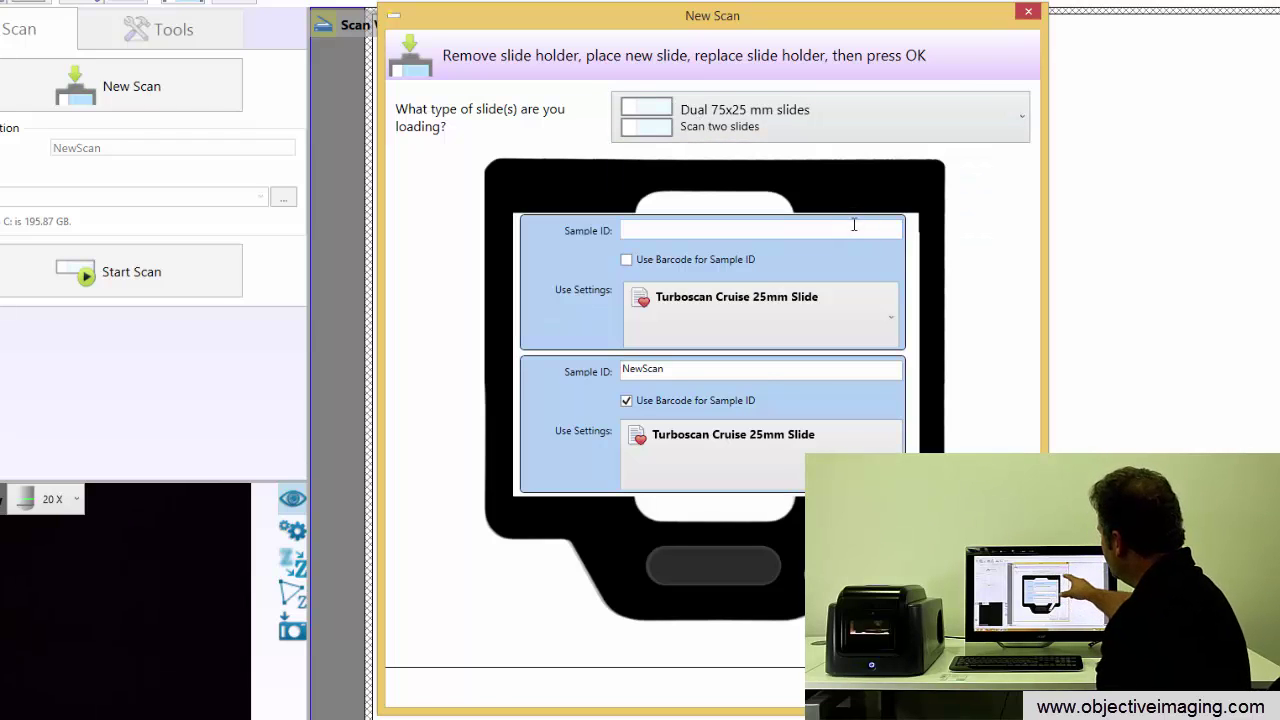
pyautogui.click(977, 124)
pyautogui.click(920, 163)
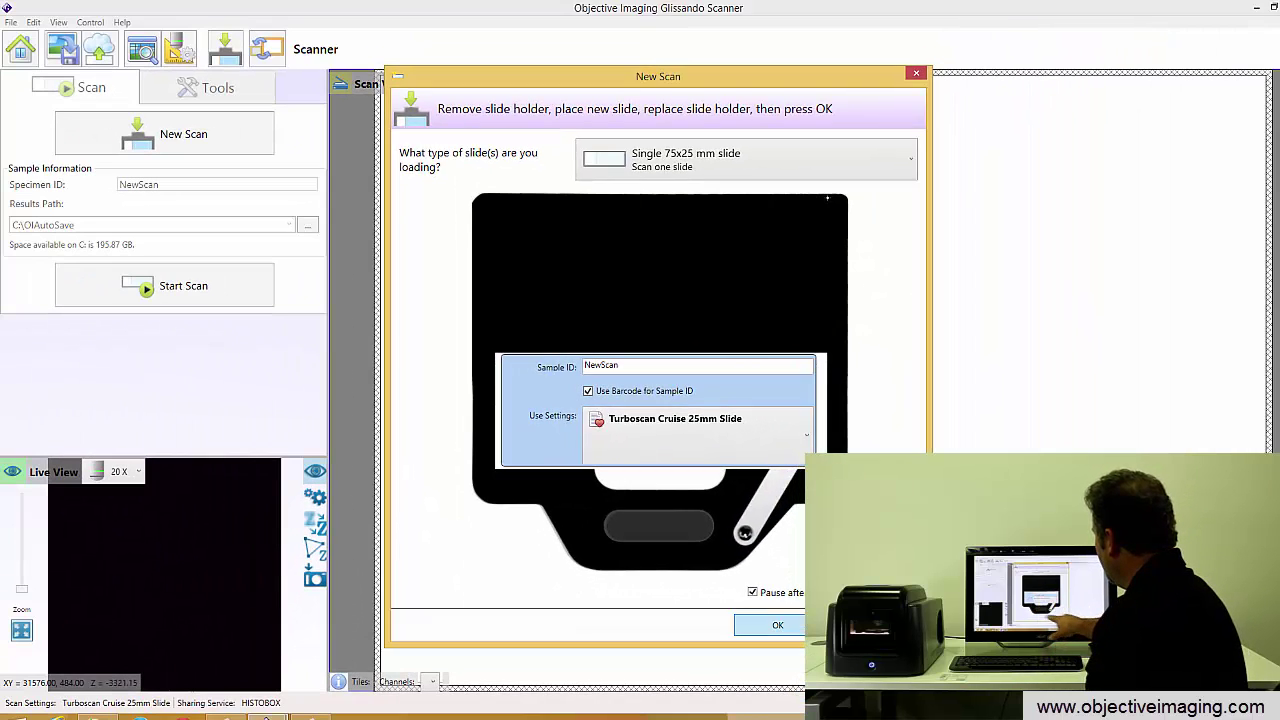
pyautogui.click(797, 627)
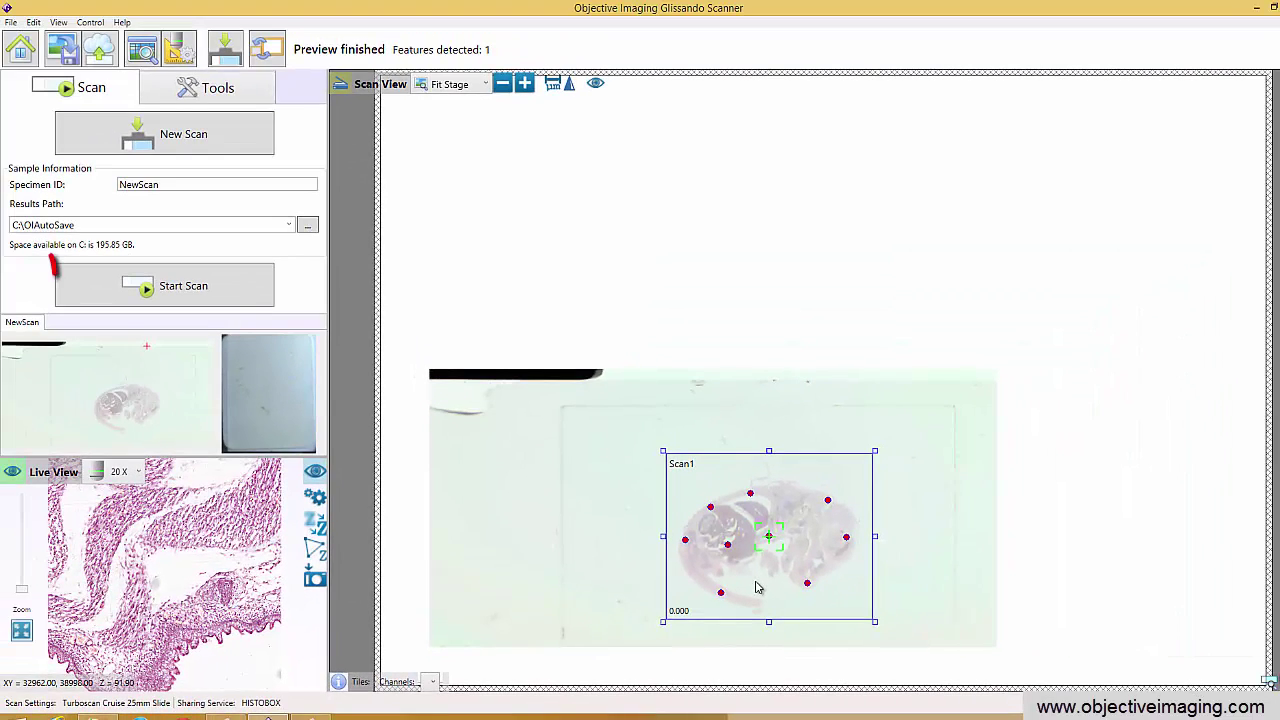
# Step: Run the full scan of the detected tissue, producing the 320-tile NewScan.svs
pyautogui.click(247, 289)
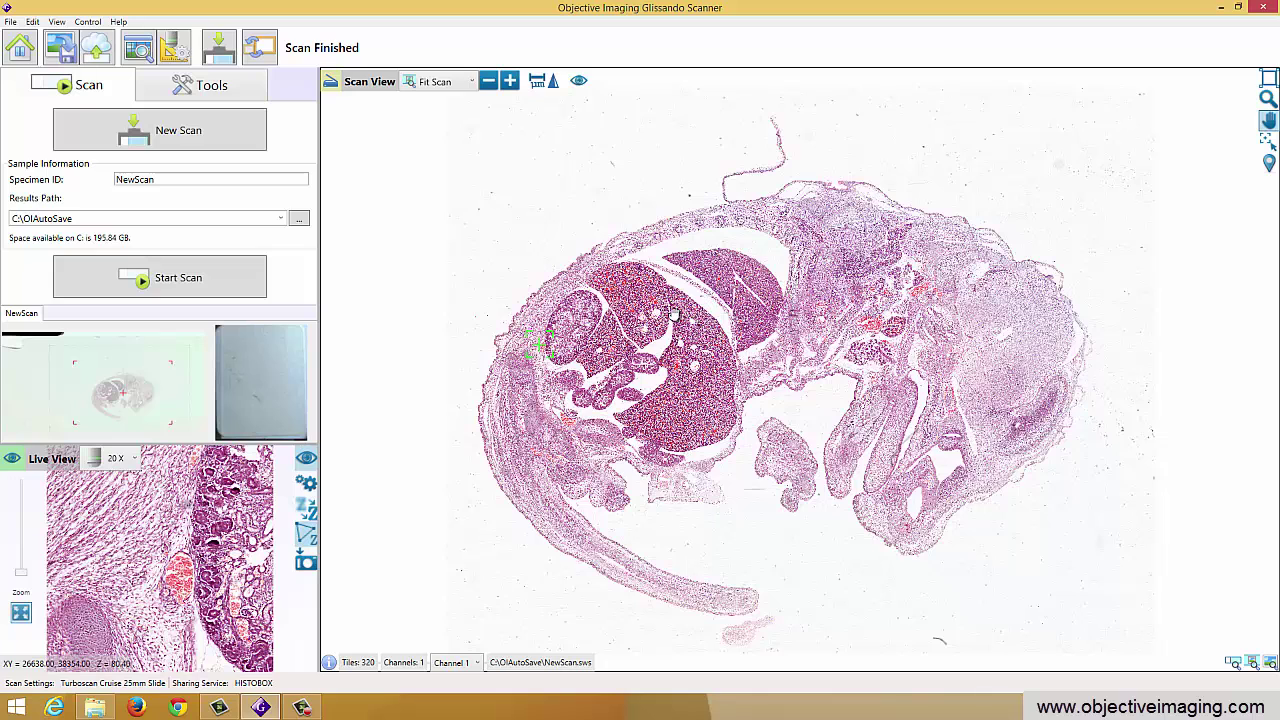
# Step: Zoom the finished scan in to 20X and pan across the tissue to centre the epithelium
pyautogui.scroll(1, 668, 312)
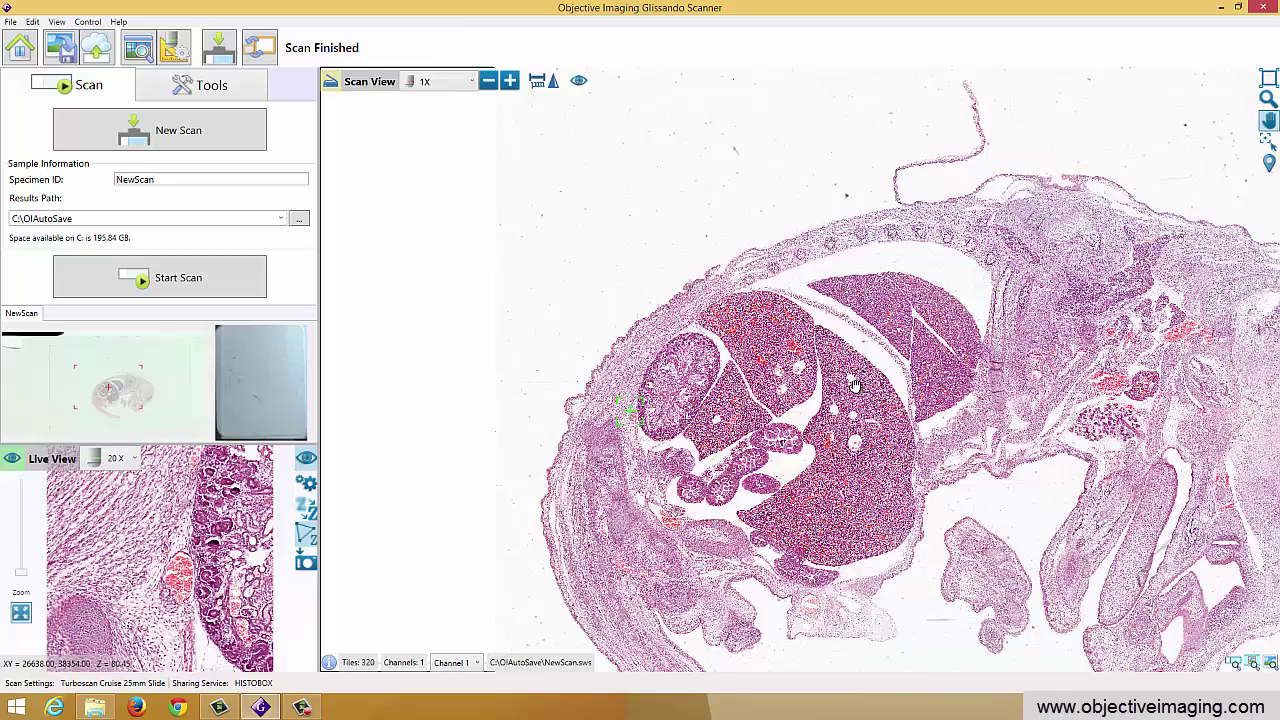
pyautogui.scroll(3, 855, 385)
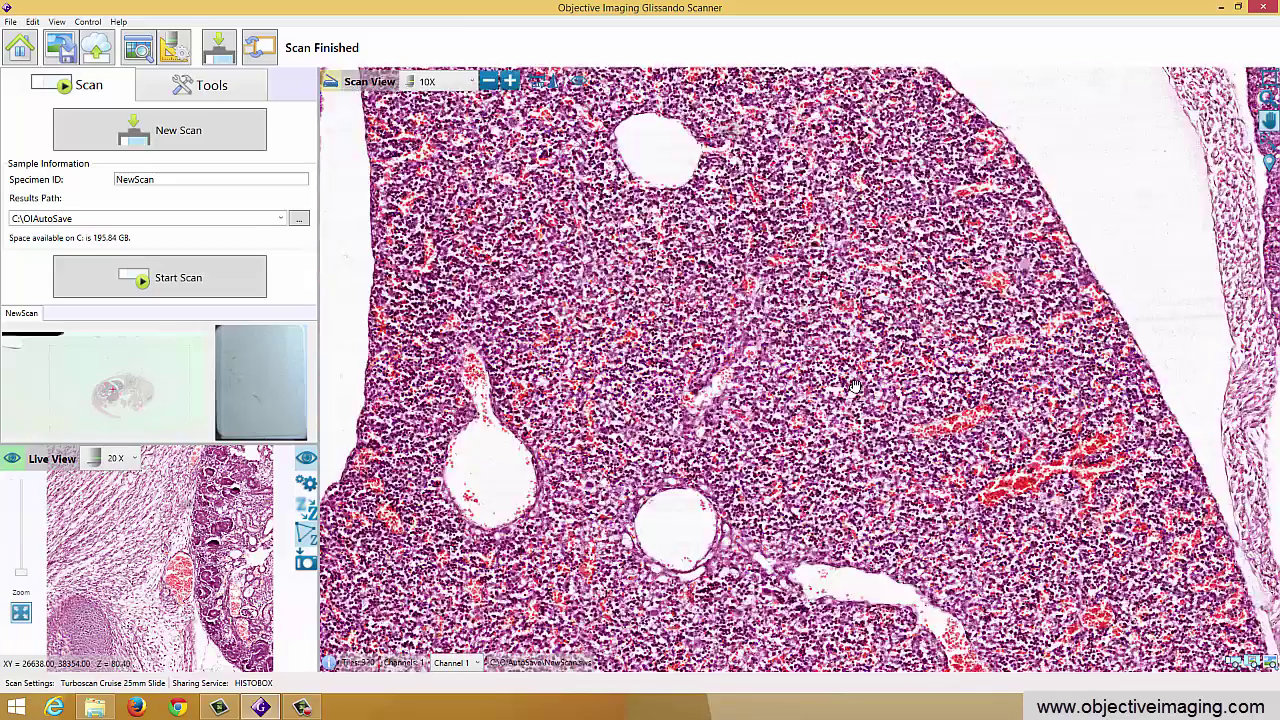
pyautogui.scroll(1, 855, 385)
pyautogui.press('Right')
pyautogui.press('Right')
pyautogui.press('Right')
pyautogui.press('Right')
pyautogui.press('Right')
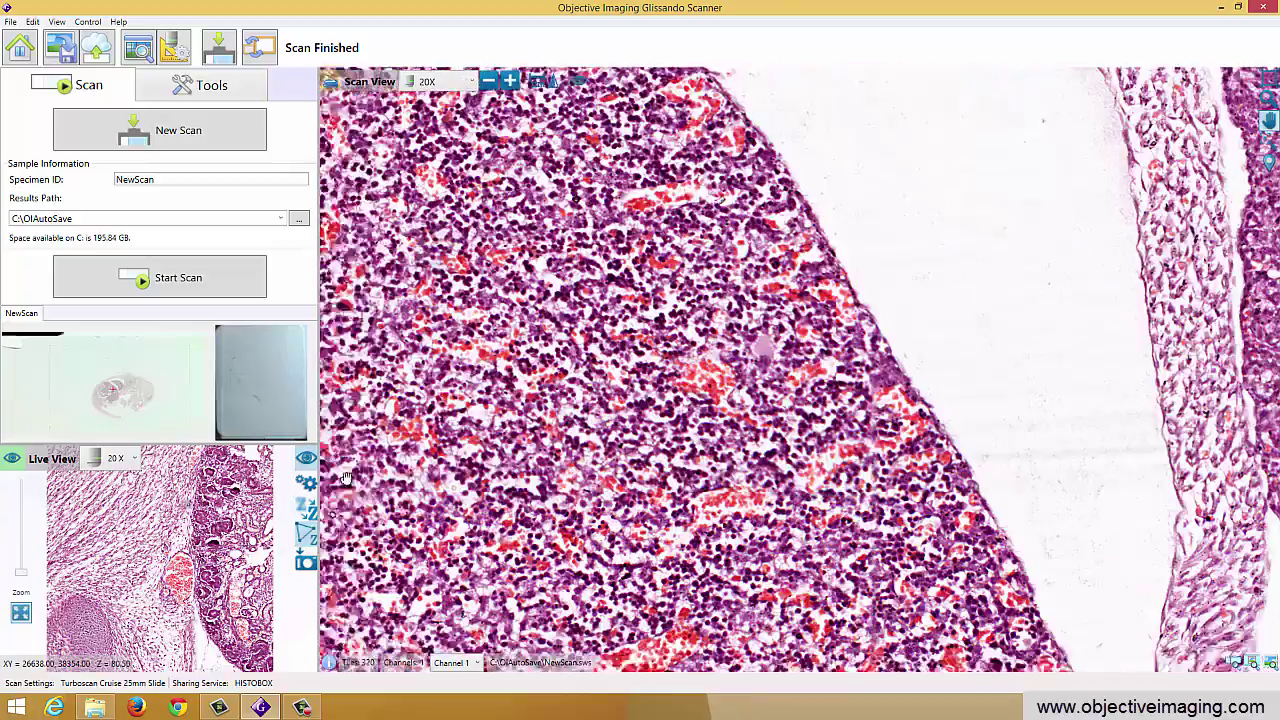
pyautogui.press('Right')
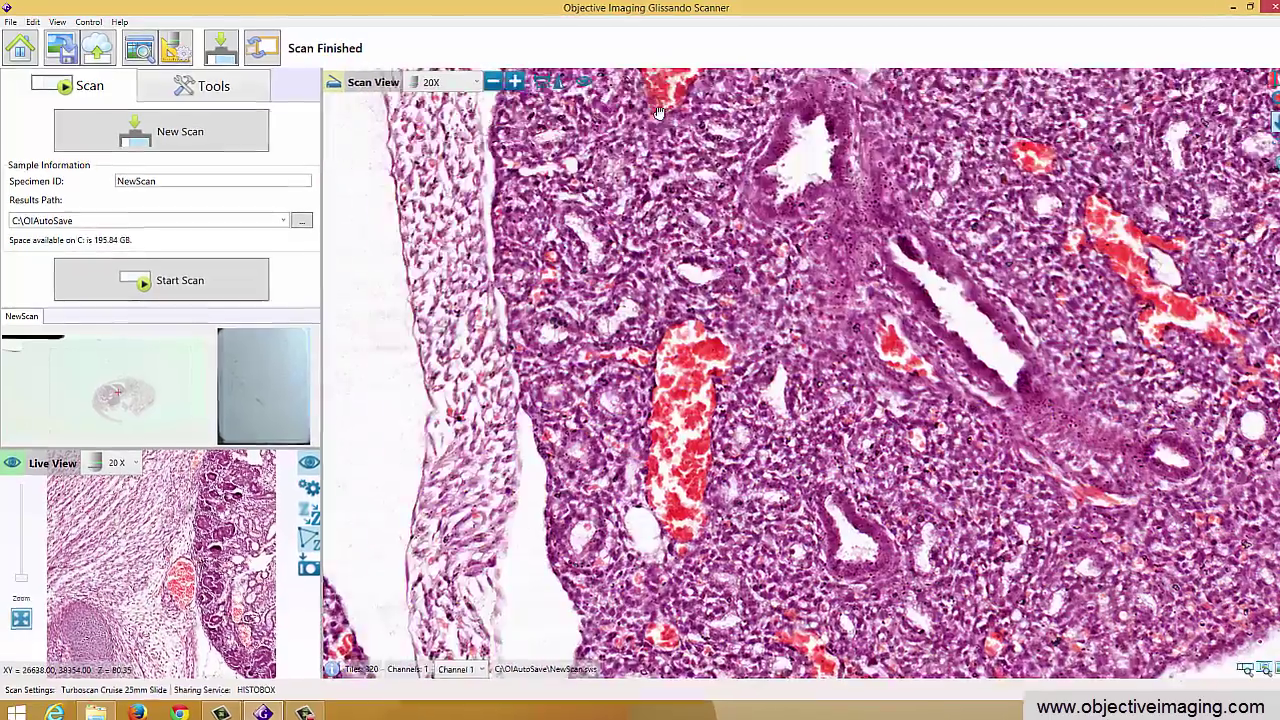
pyautogui.press('Down')
pyautogui.press('Down')
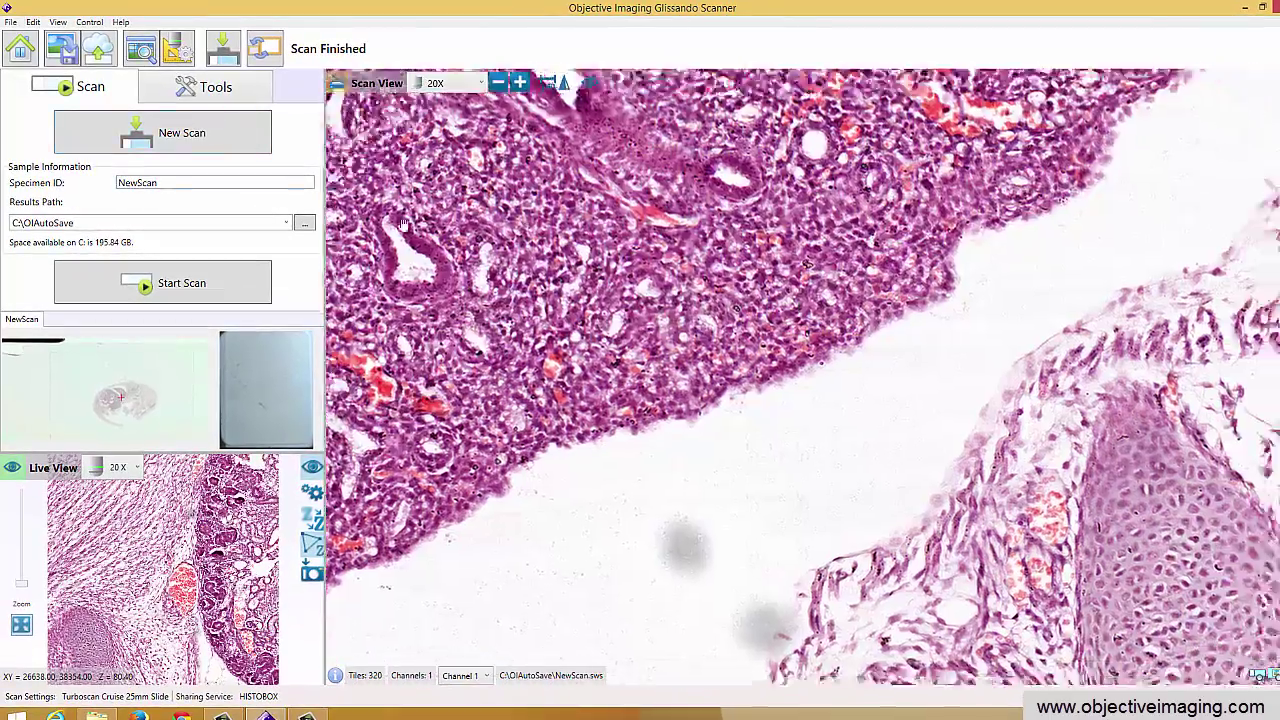
pyautogui.press('Right')
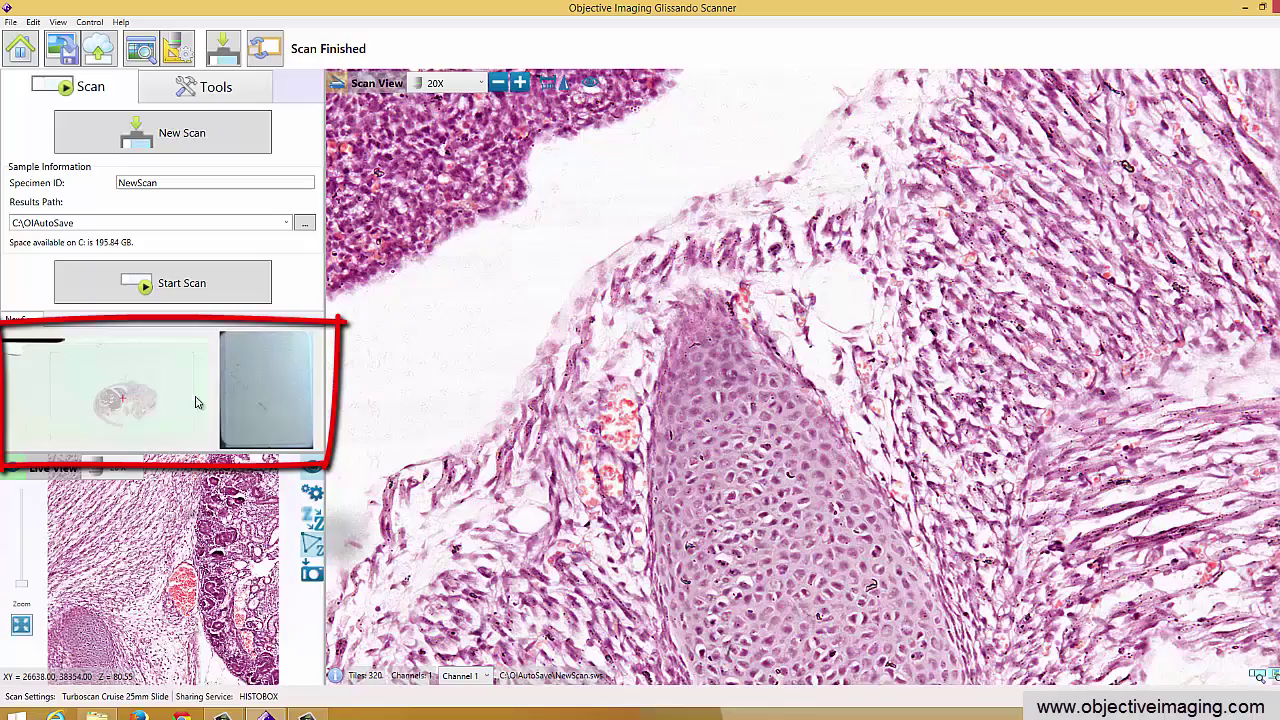
# Step: Jump between tissue areas via the slide overview, then zoom back out to 4X
pyautogui.click(139, 403)
pyautogui.click(130, 401)
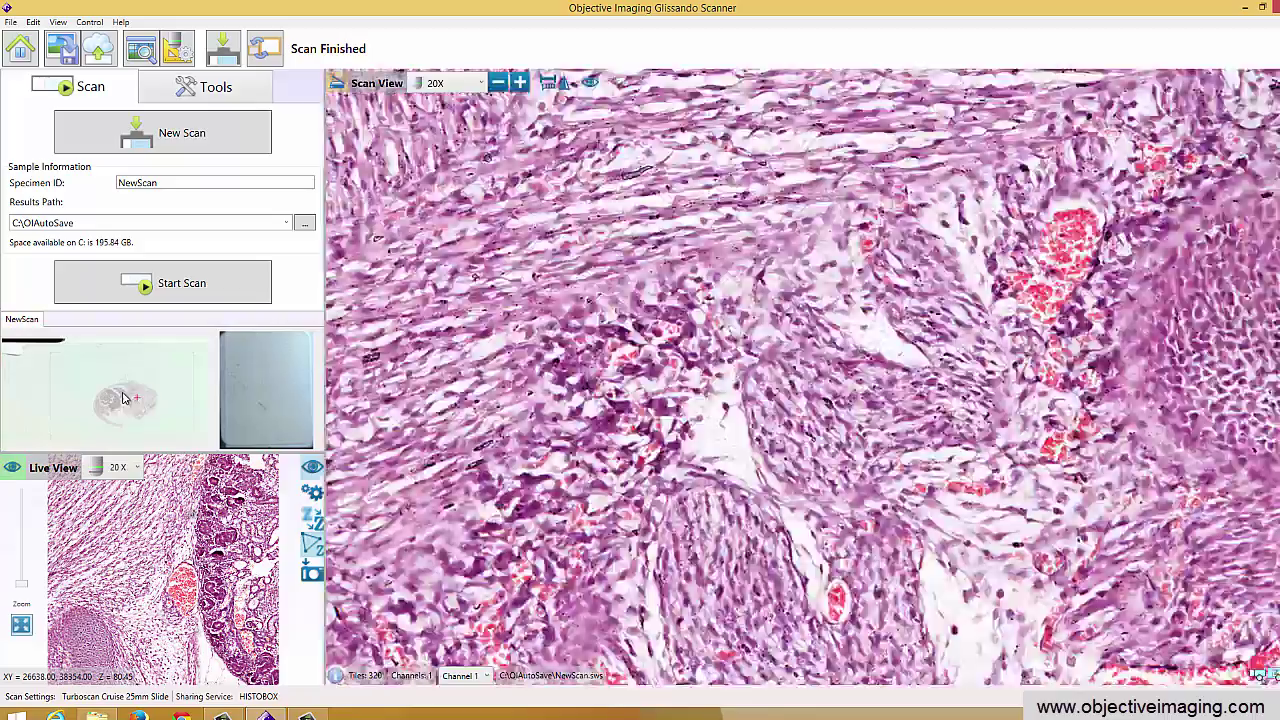
pyautogui.click(112, 399)
pyautogui.click(112, 401)
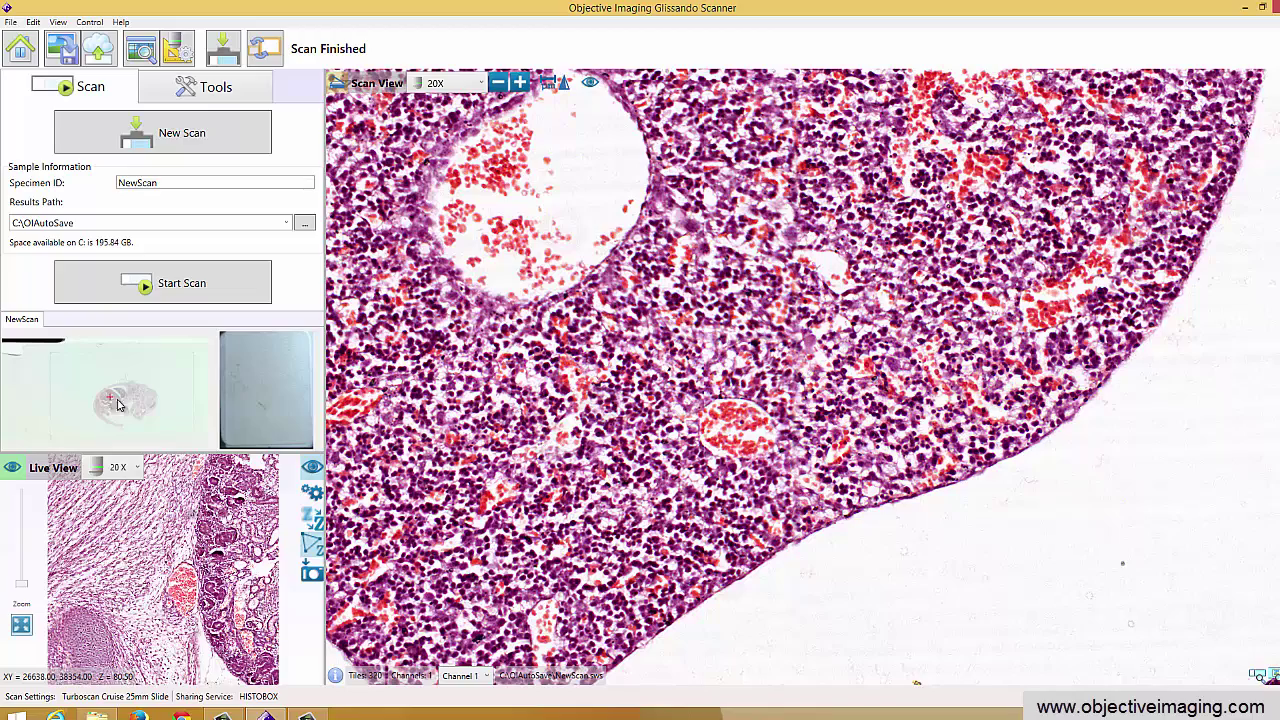
pyautogui.click(148, 407)
pyautogui.scroll(-1, 762, 308)
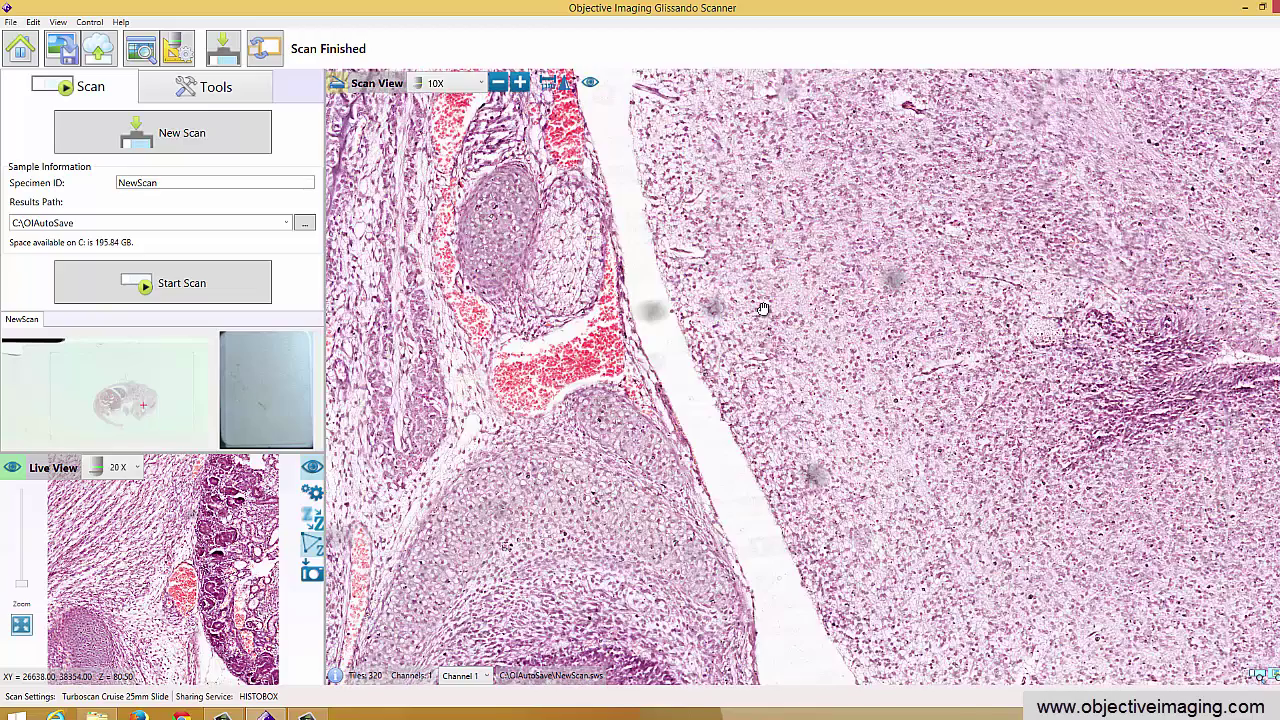
pyautogui.scroll(-1, 762, 308)
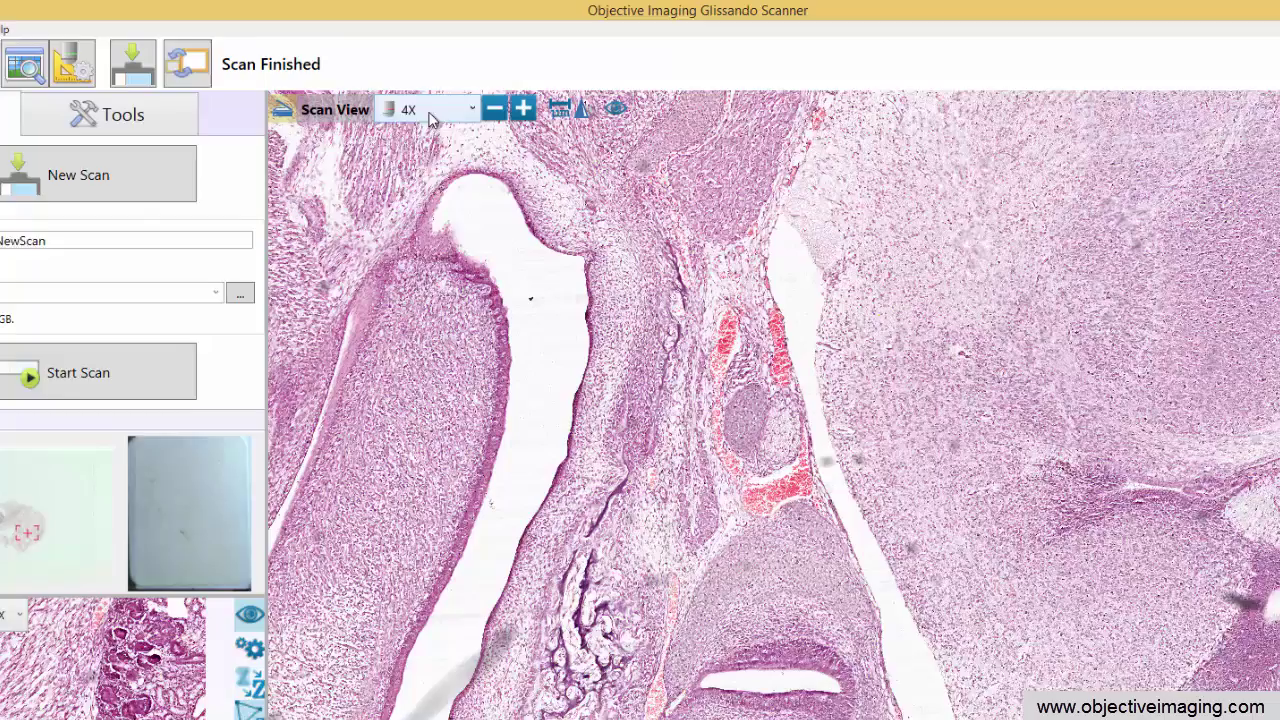
# Step: View the scan at 10X and pan to the dark upper-right tissue region
pyautogui.click(449, 86)
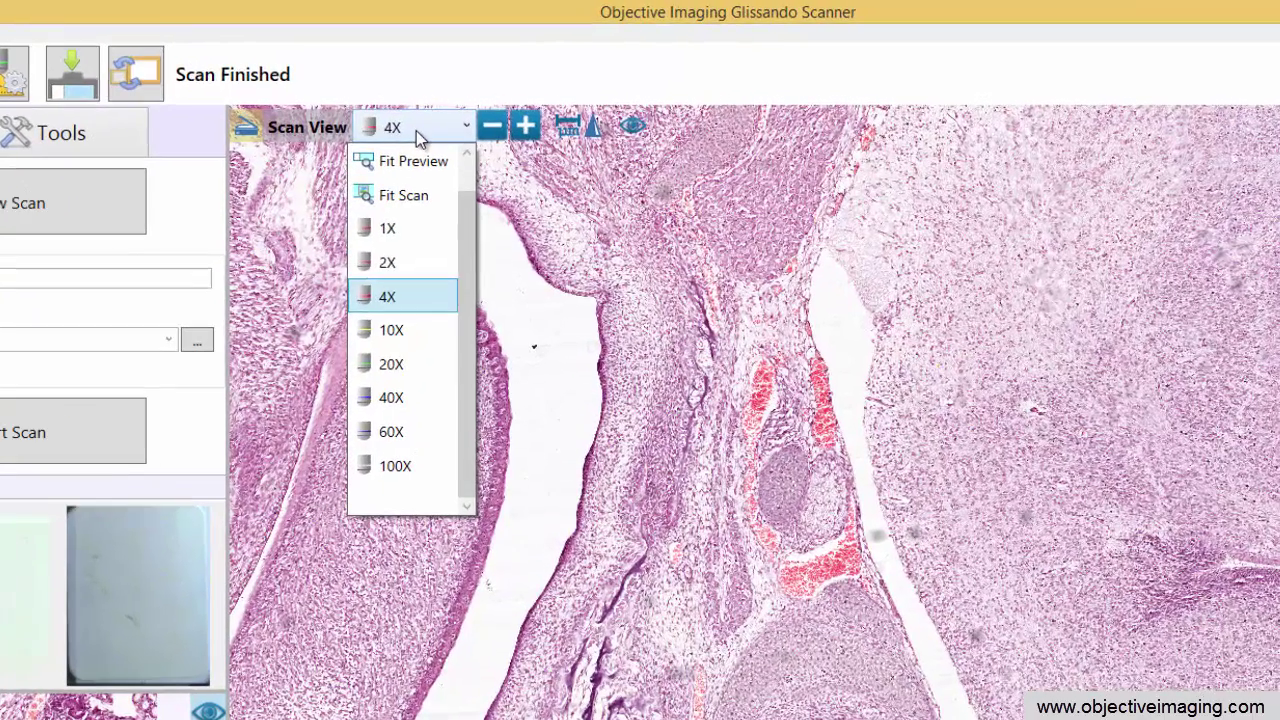
pyautogui.click(391, 332)
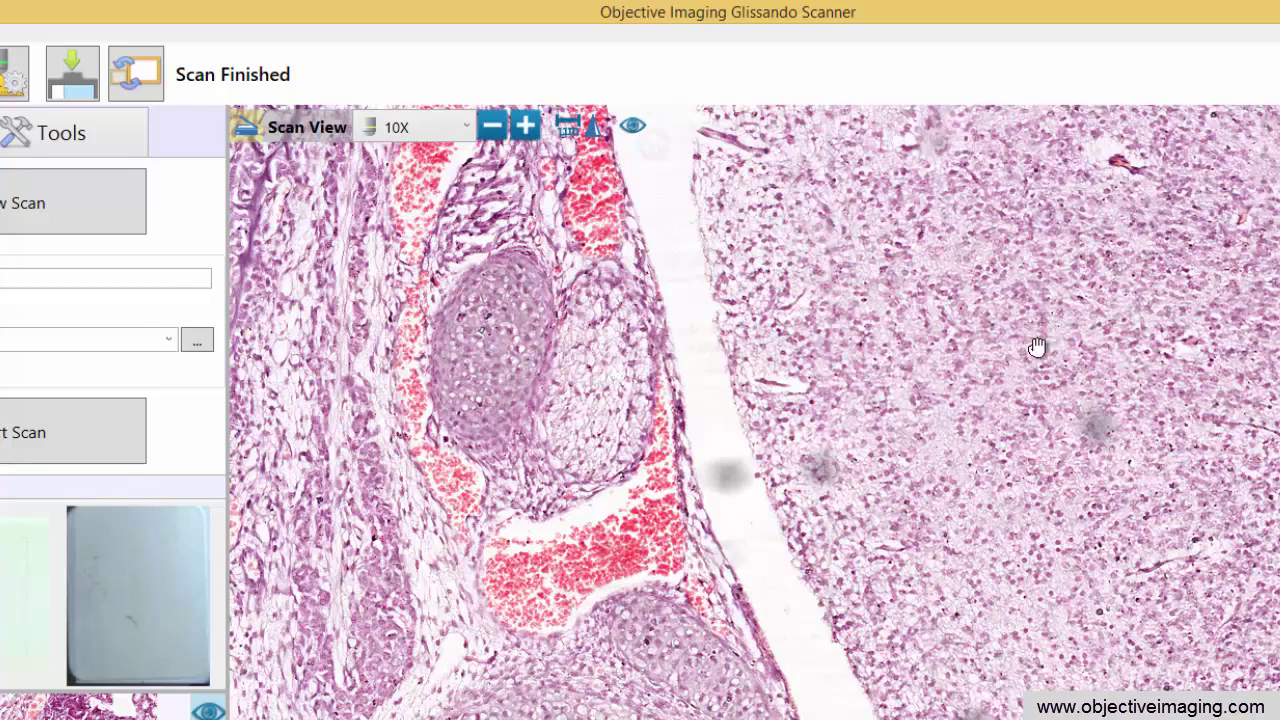
pyautogui.moveTo(1037, 349); pyautogui.dragTo(847, 396)
pyautogui.moveTo(945, 530); pyautogui.dragTo(485, 143)
# Step: Switch to 40X, then zoom out until the whole tissue section fits the view
pyautogui.click(405, 127)
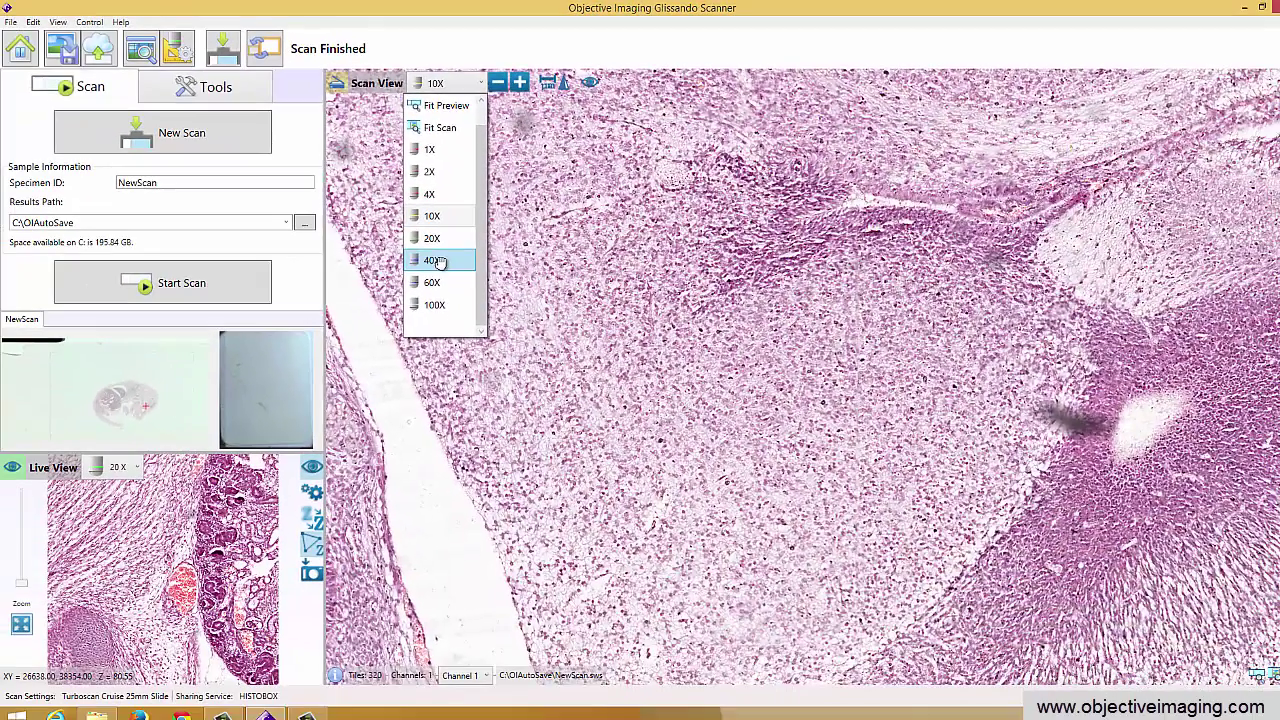
pyautogui.click(412, 325)
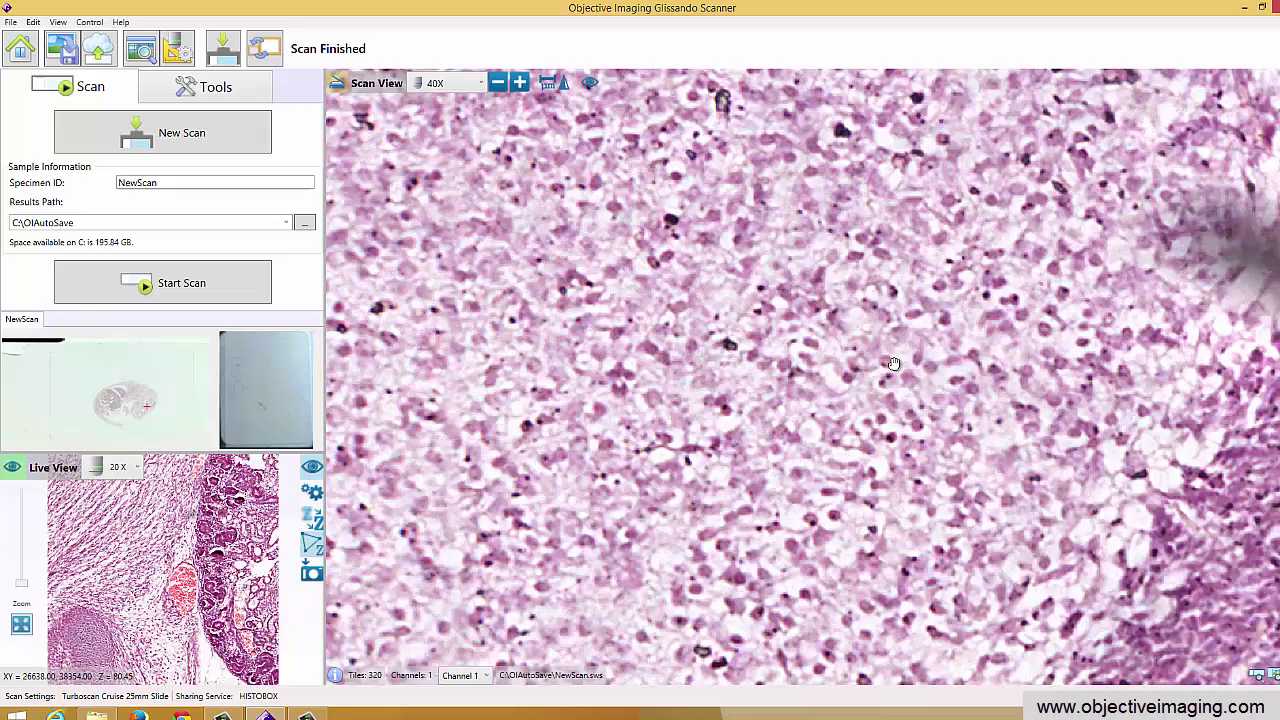
pyautogui.scroll(-1, 793, 317)
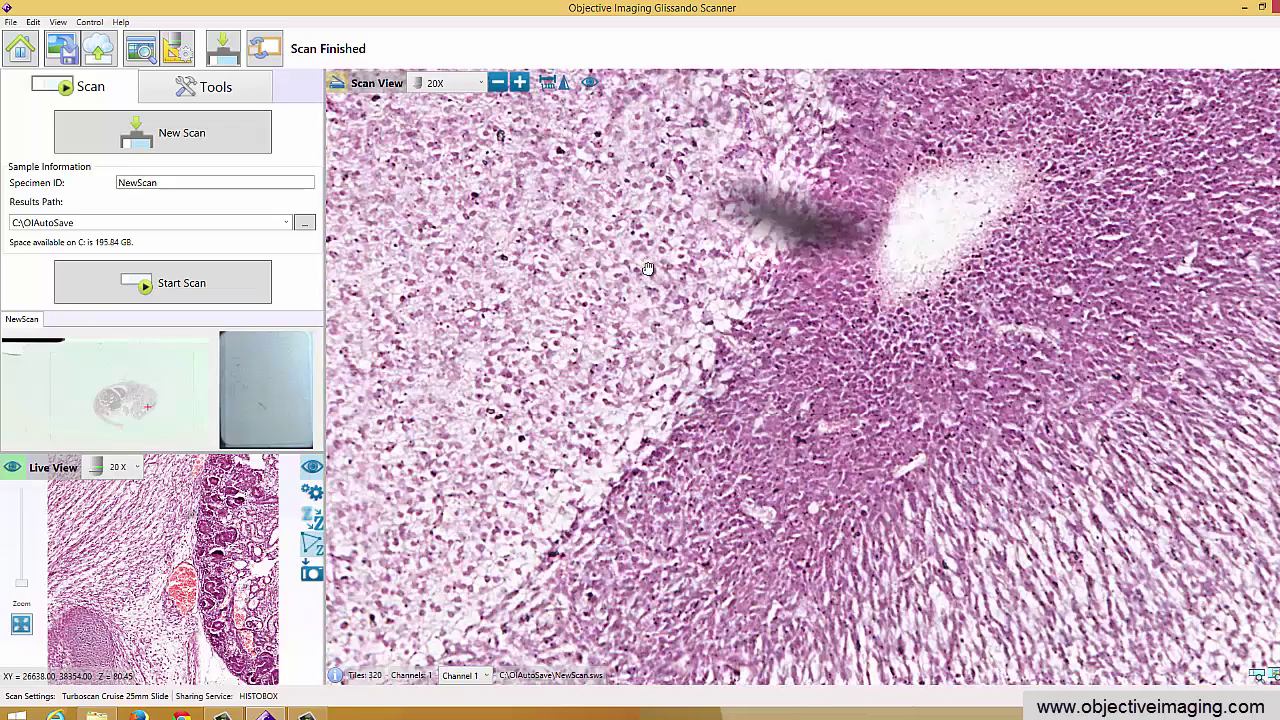
pyautogui.scroll(-1, 648, 268)
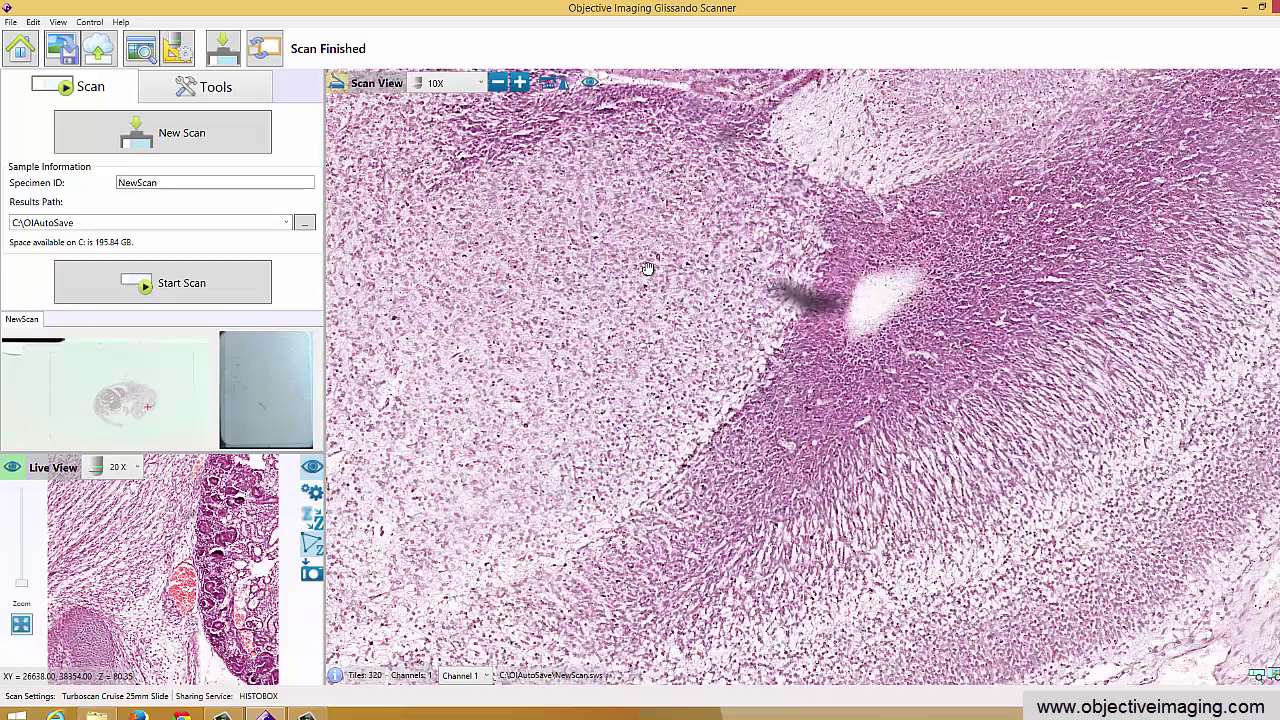
pyautogui.scroll(-2, 648, 268)
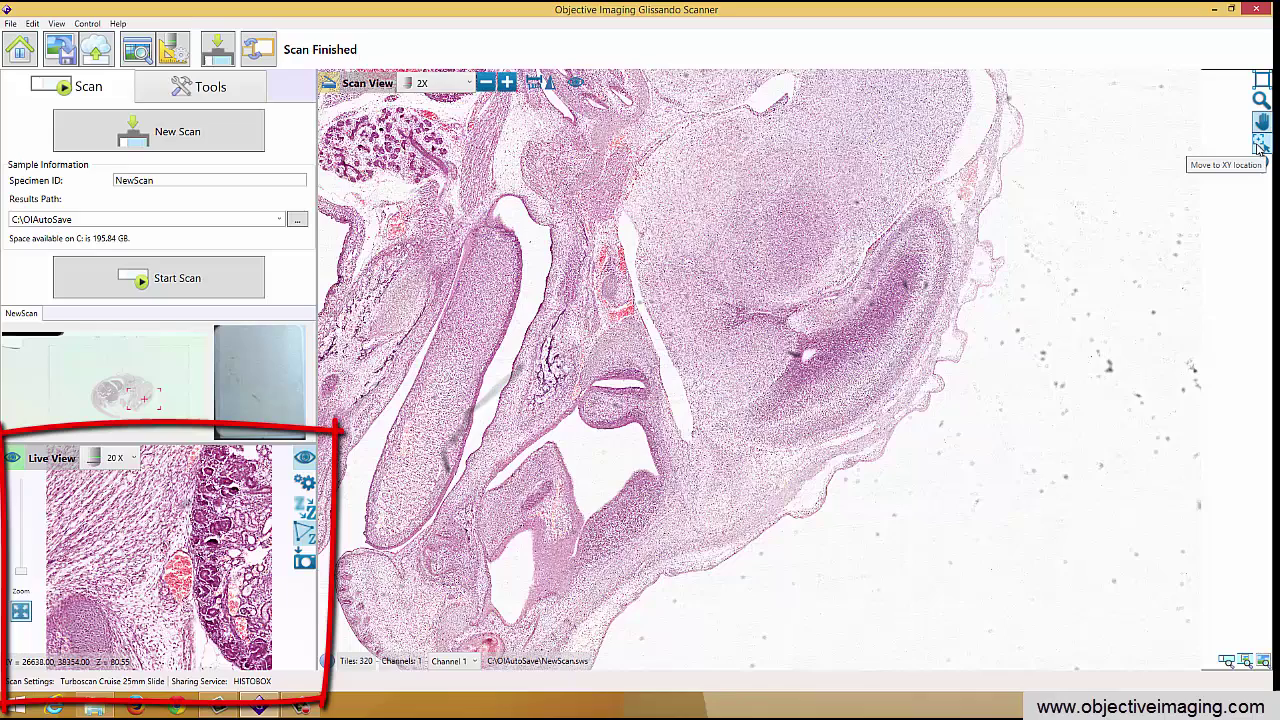
pyautogui.scroll(-1, 766, 260)
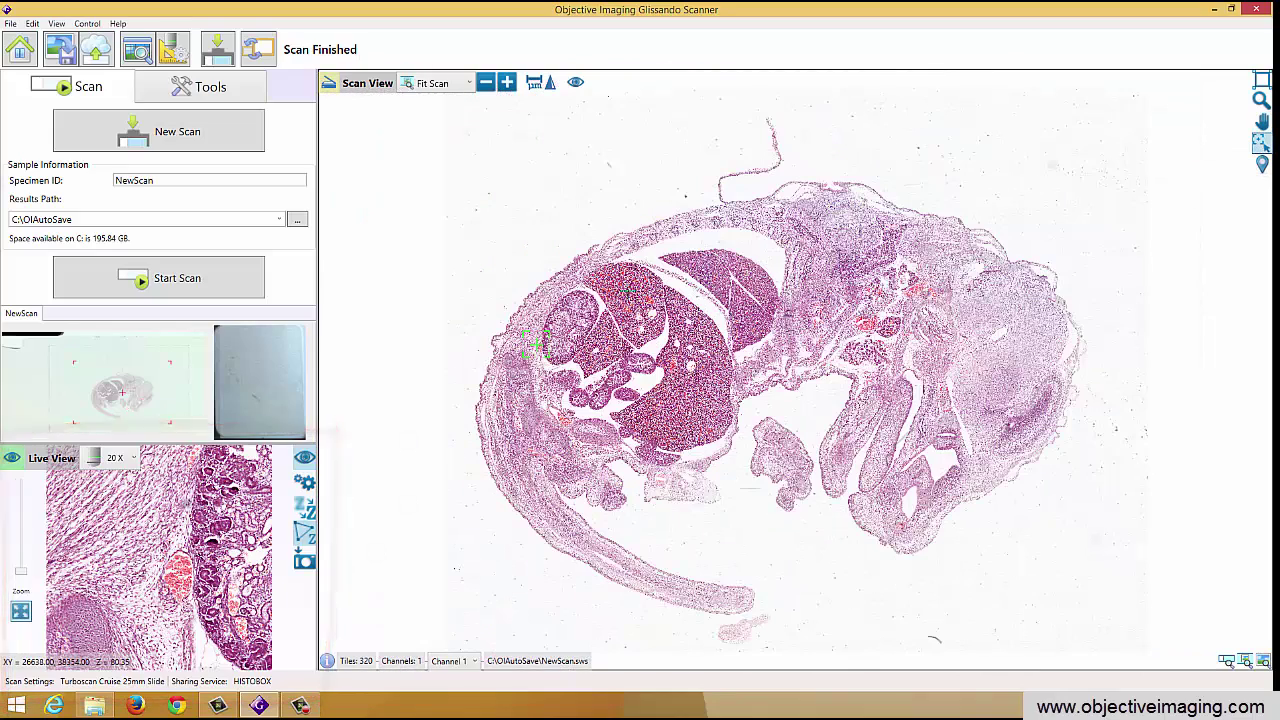
# Step: Move the stage to a new slide spot, autofocus and nudge the live image, then restore the scan view
pyautogui.click(621, 287)
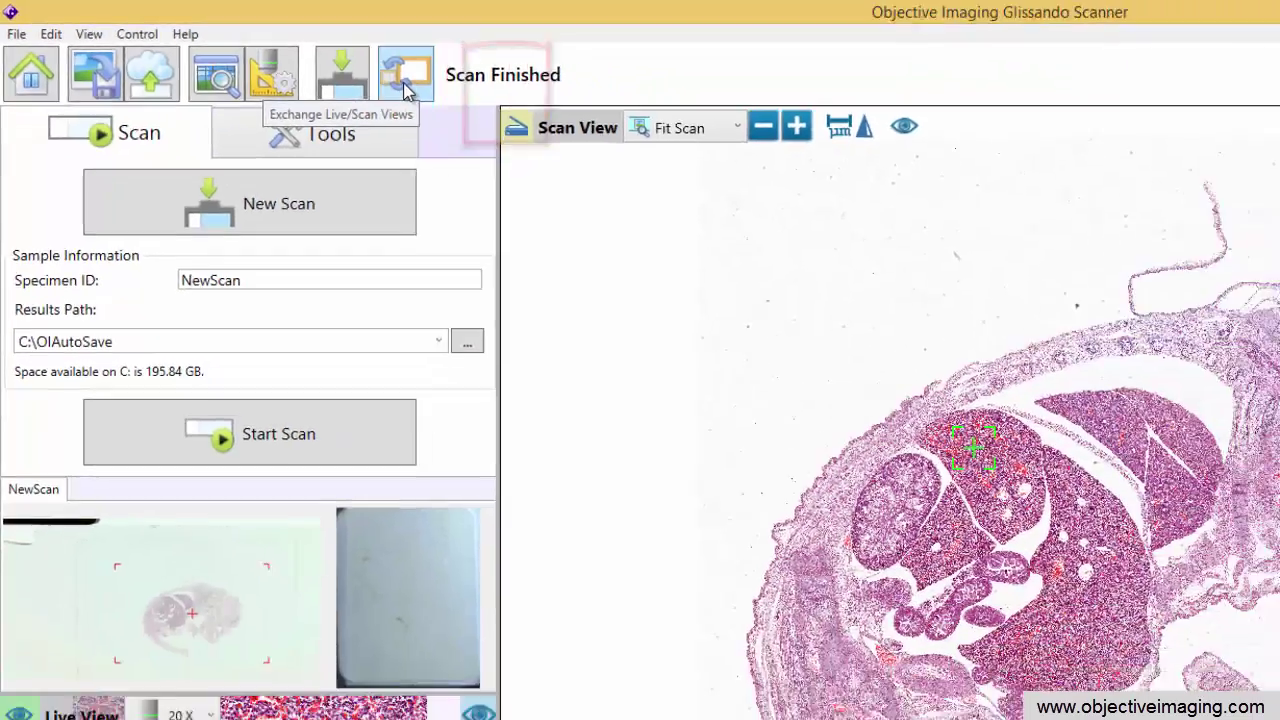
pyautogui.click(510, 96)
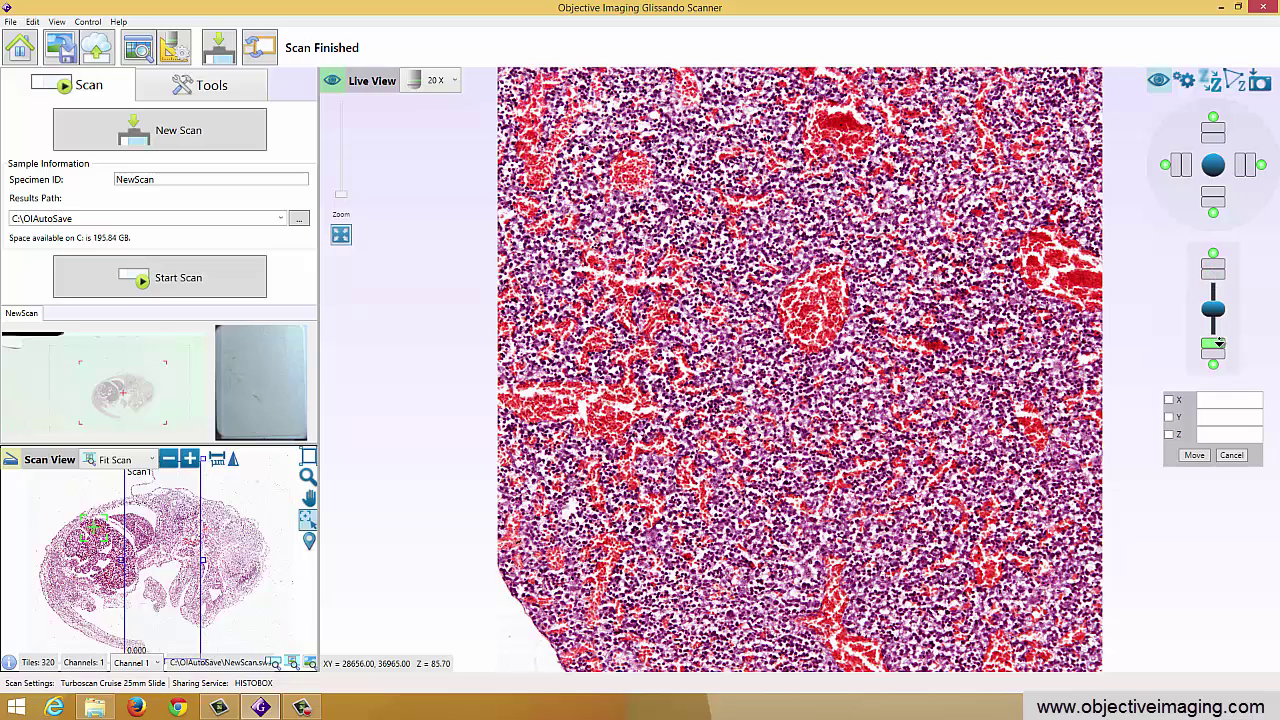
pyautogui.click(1210, 86)
pyautogui.moveTo(1213, 167); pyautogui.dragTo(1221, 168)
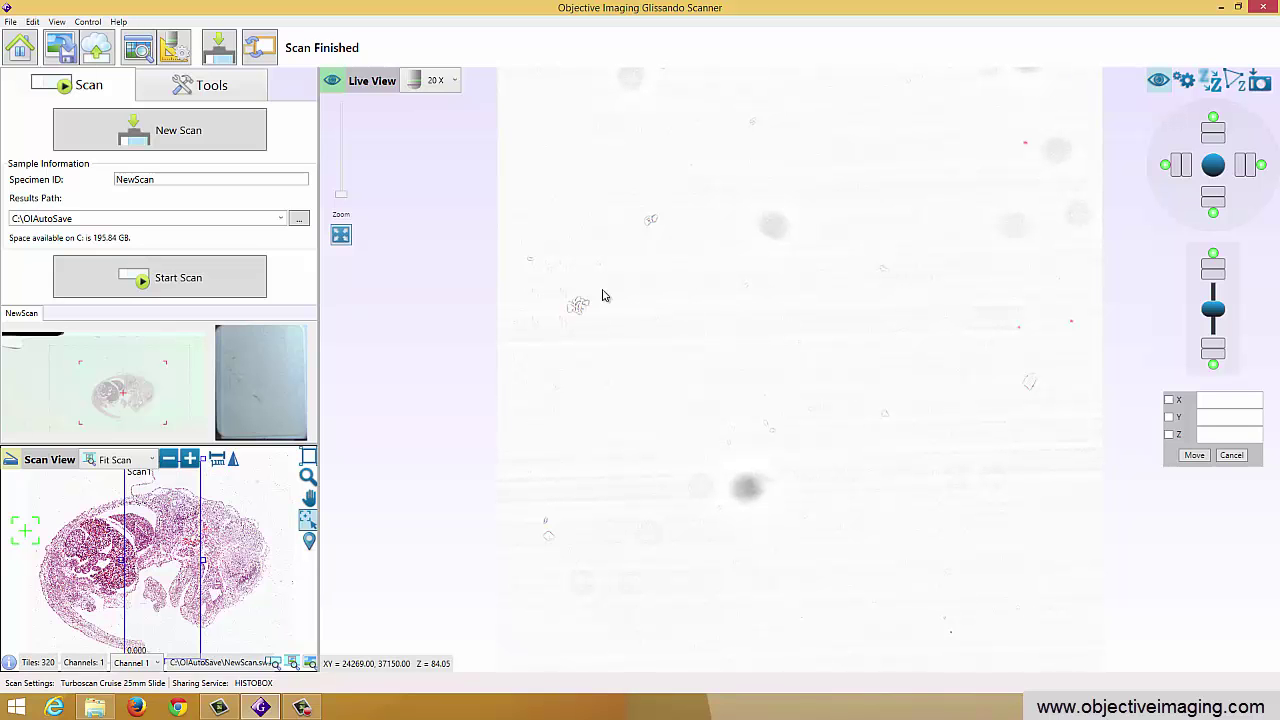
pyautogui.click(271, 50)
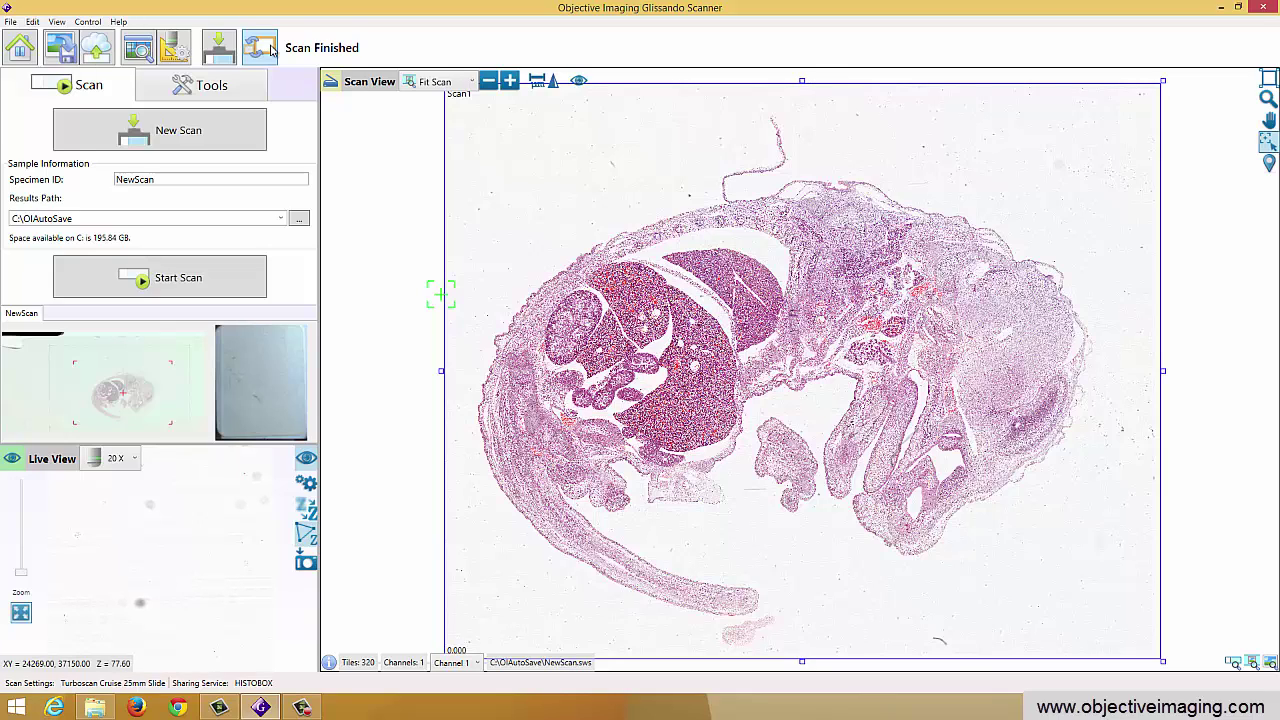
# Step: Preview the Hematoxylin 7 slide and fit the Scan1 region around both tissue sections
pyautogui.click(230, 138)
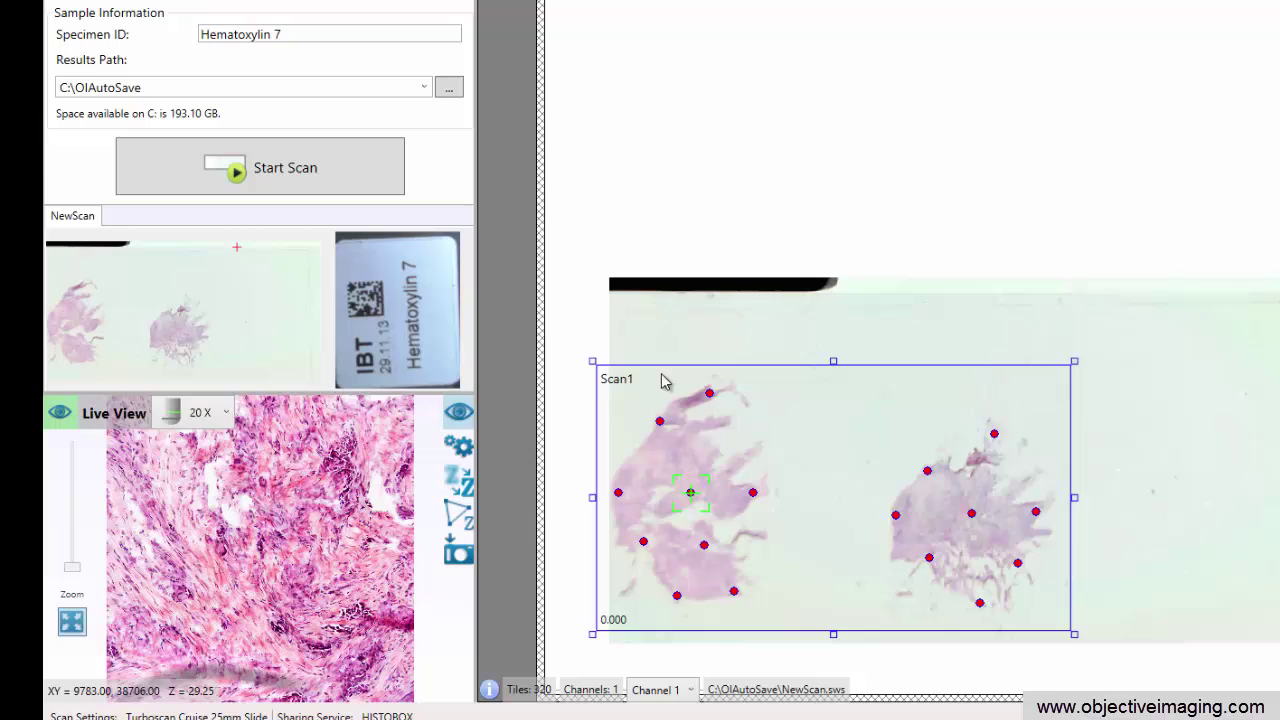
pyautogui.moveTo(592, 359); pyautogui.dragTo(598, 359)
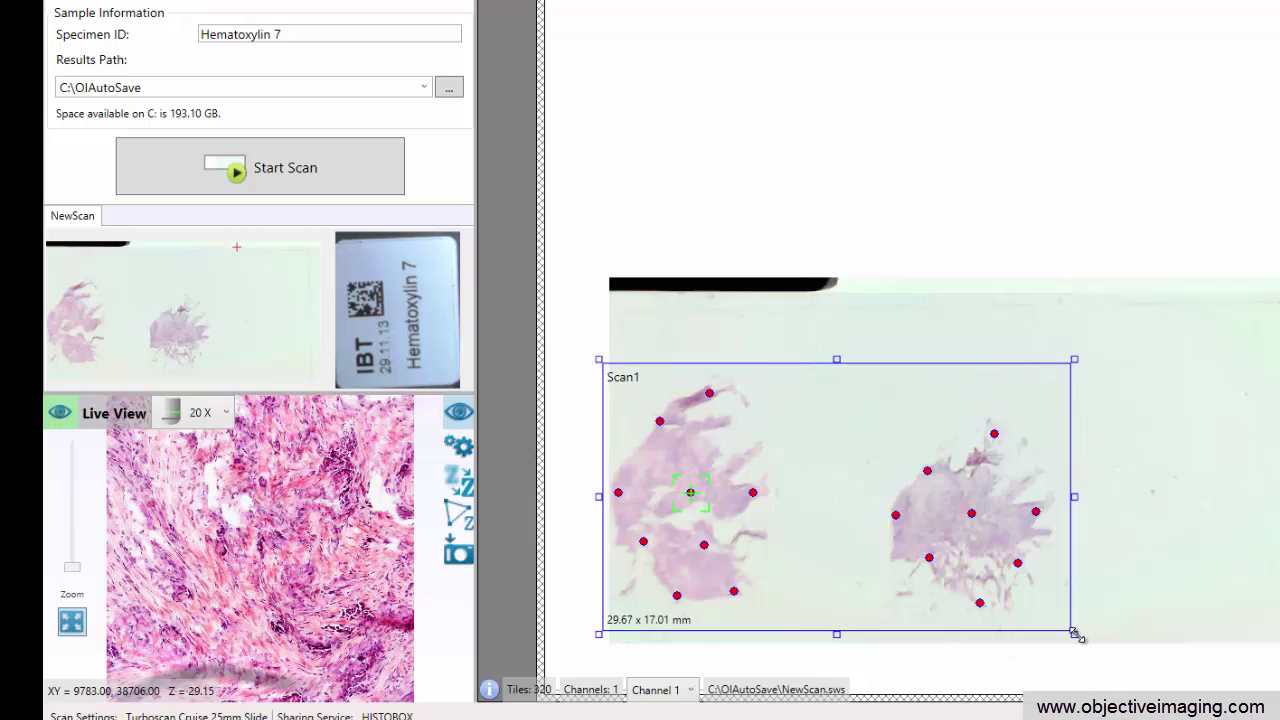
pyautogui.moveTo(1074, 634); pyautogui.dragTo(1072, 645)
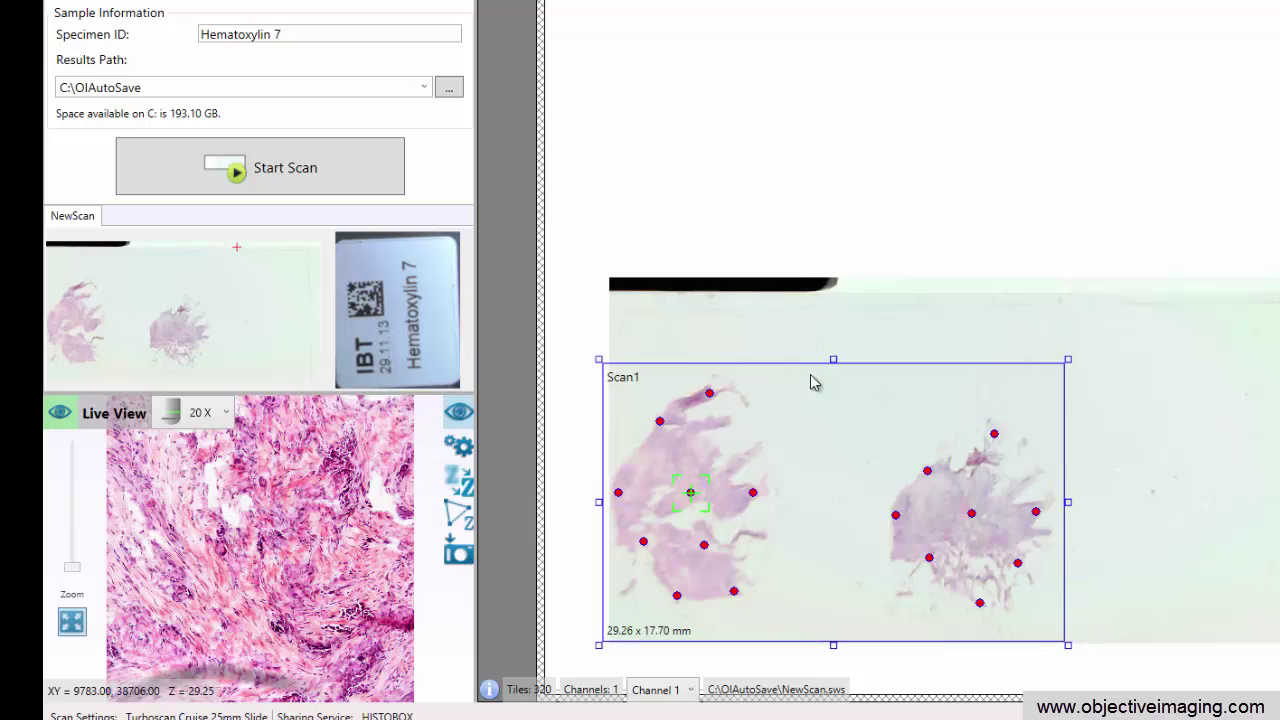
pyautogui.moveTo(800, 555)
pyautogui.mouseDown()
pyautogui.moveTo(816, 541)
pyautogui.moveTo(805, 544)
pyautogui.mouseUp()
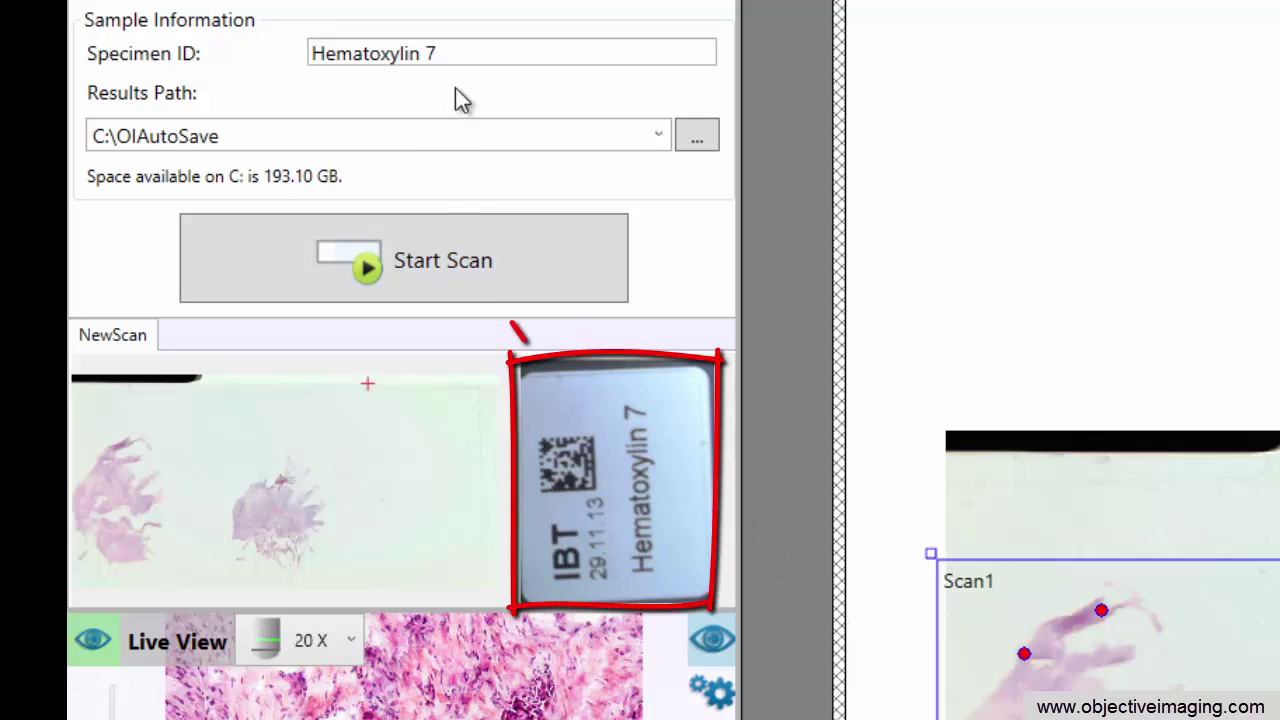
pyautogui.moveTo(466, 54); pyautogui.dragTo(316, 54)
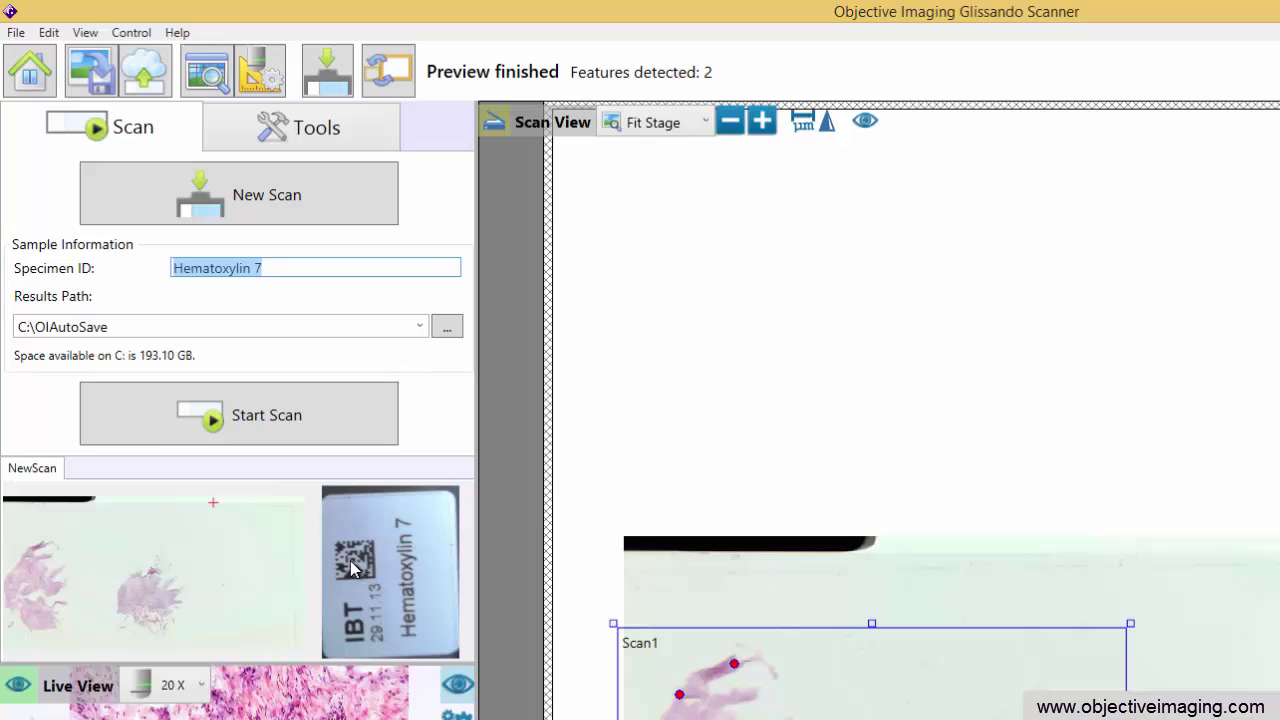
# Step: Scan the Hematoxylin 7 slide fully, saving 714 tiles as Hematoxylin 7.svs
pyautogui.click(245, 415)
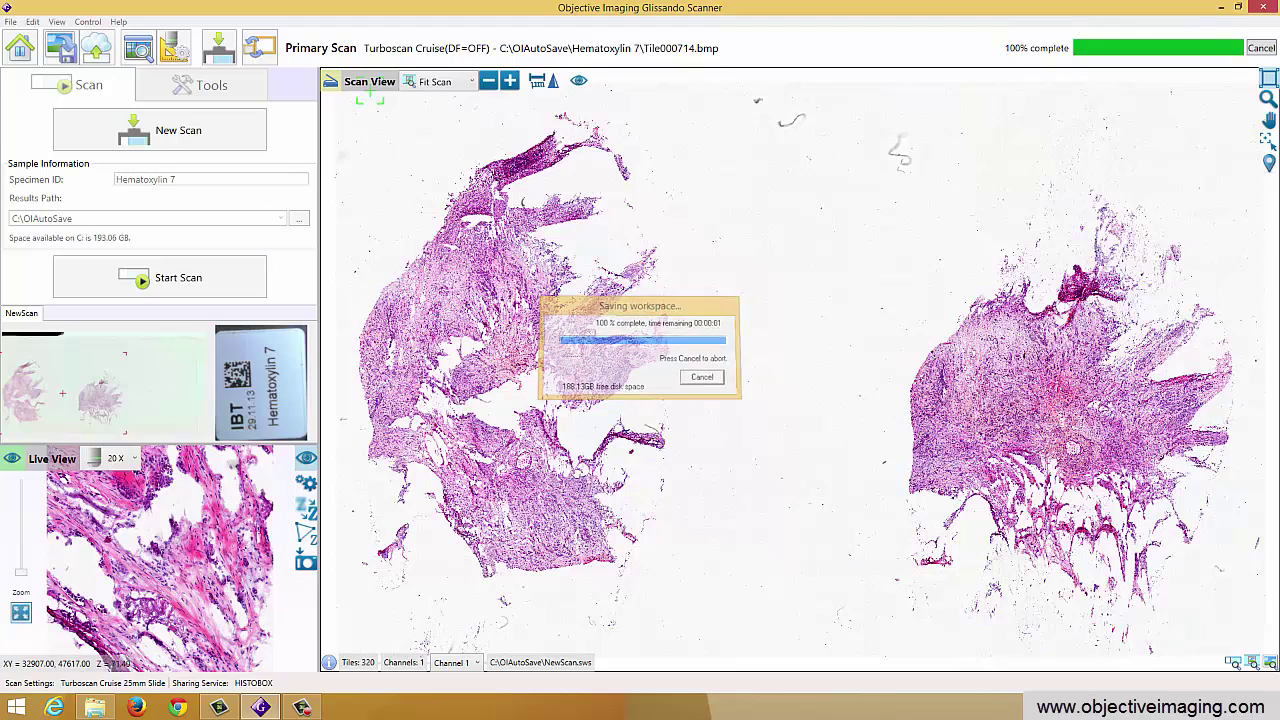
# Step: Zoom the Hematoxylin 7 scan to 1X then 10X, and jump between left and right sections
pyautogui.doubleClick(1078, 405)
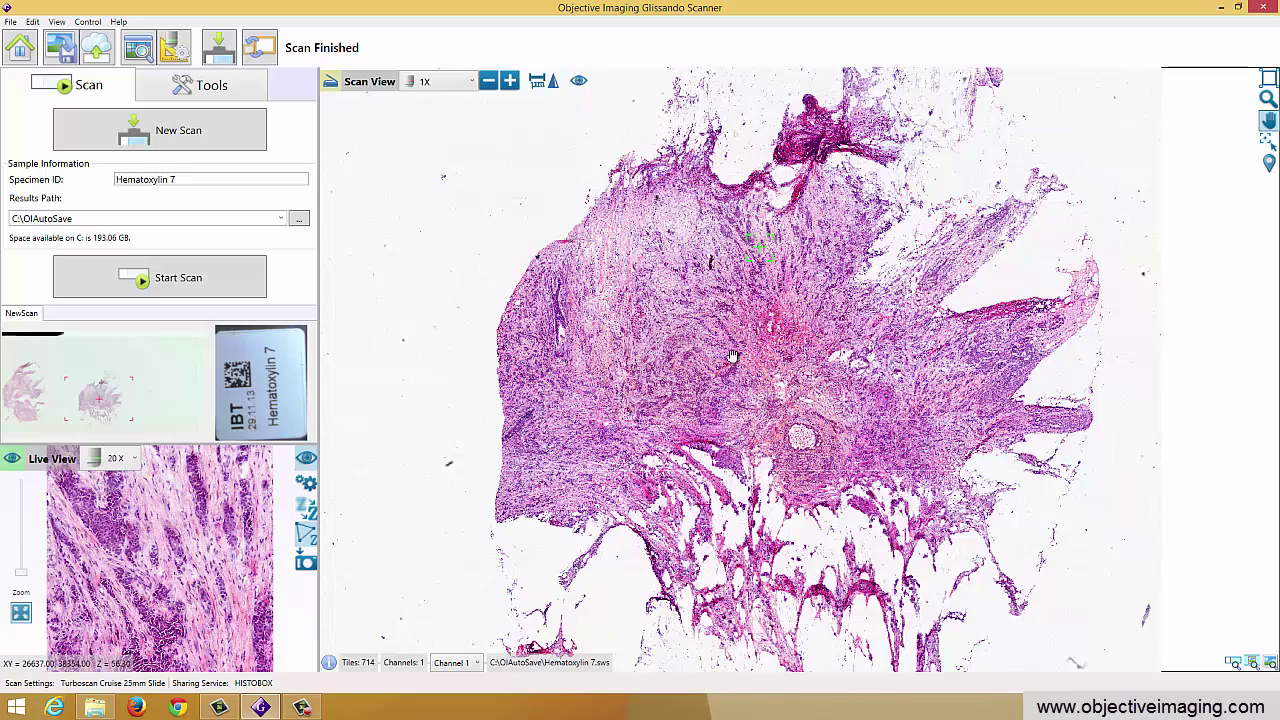
pyautogui.doubleClick(732, 356)
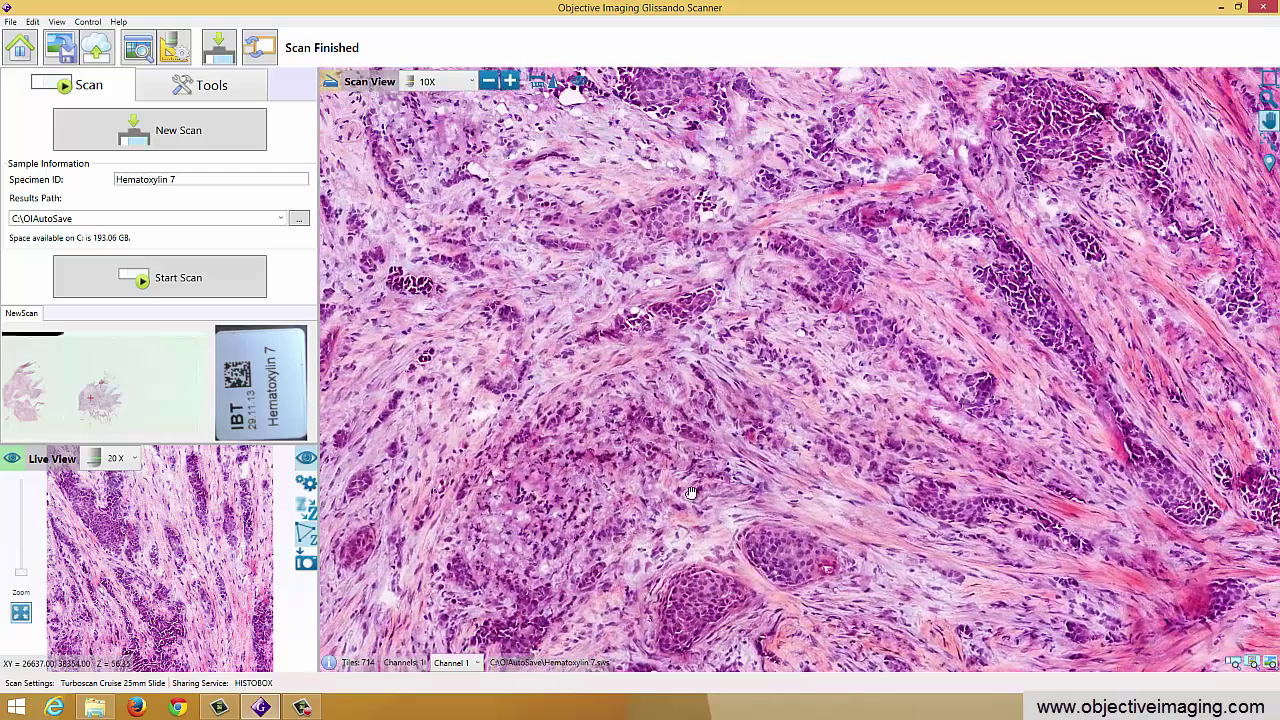
pyautogui.moveTo(691, 492); pyautogui.dragTo(708, 381)
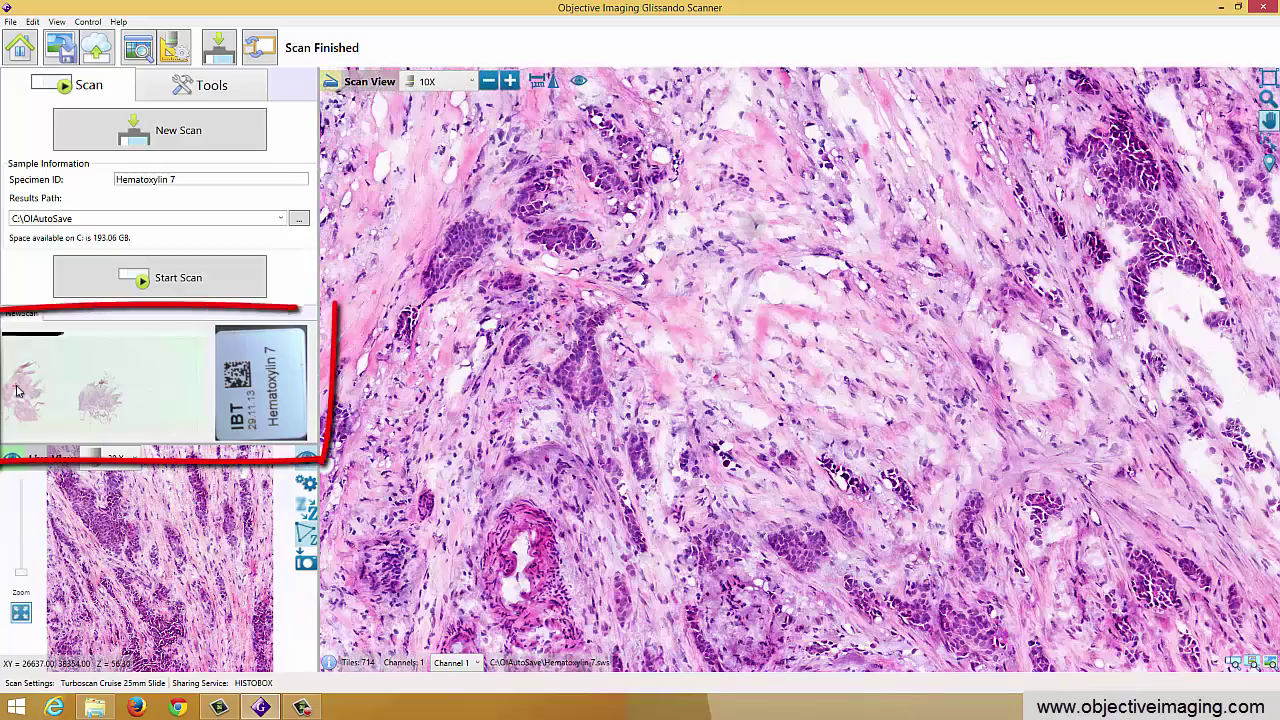
pyautogui.click(18, 390)
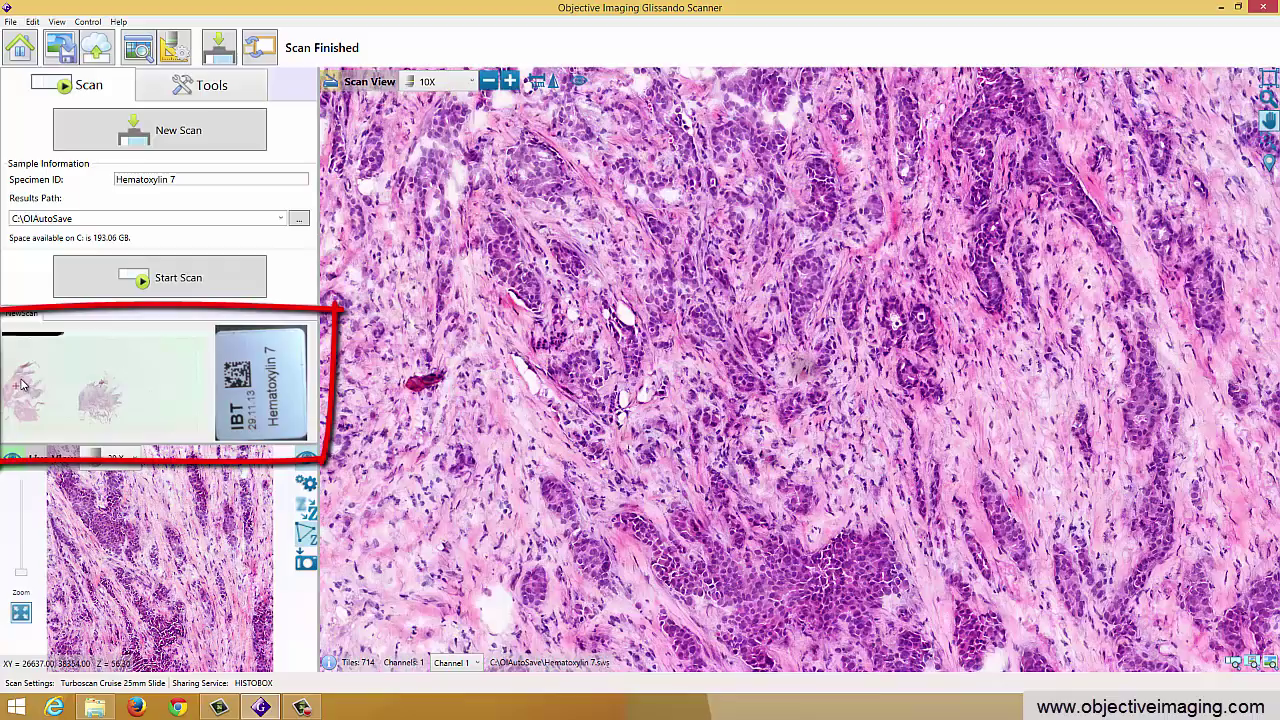
pyautogui.click(87, 400)
pyautogui.click(99, 399)
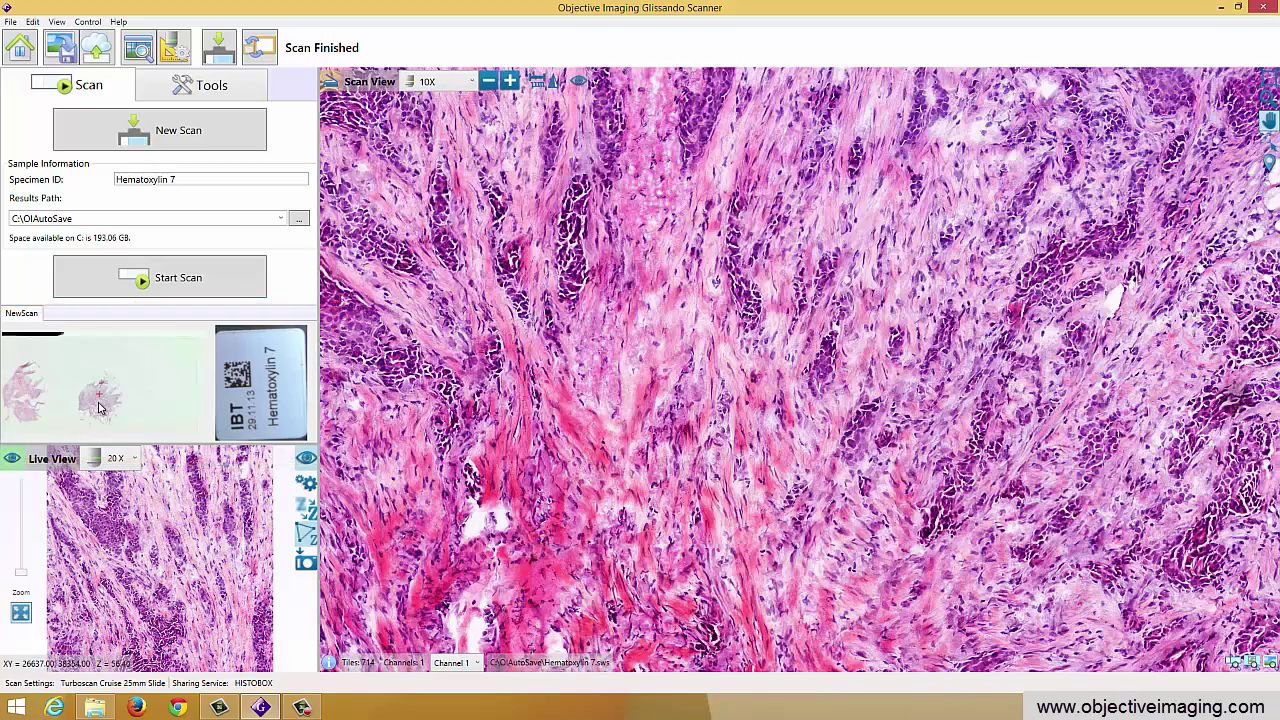
pyautogui.click(25, 388)
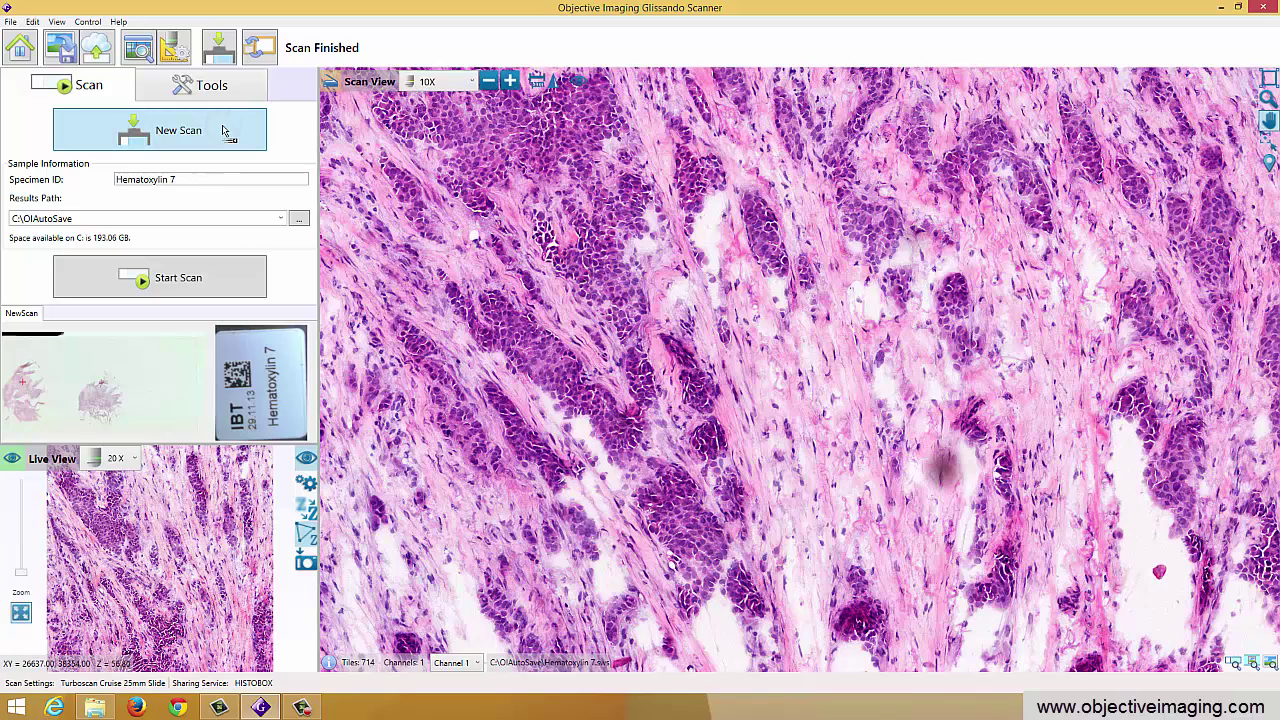
# Step: Start a new single 75x25 mm slide scan with the sample ID replaced by tma
pyautogui.click(160, 130)
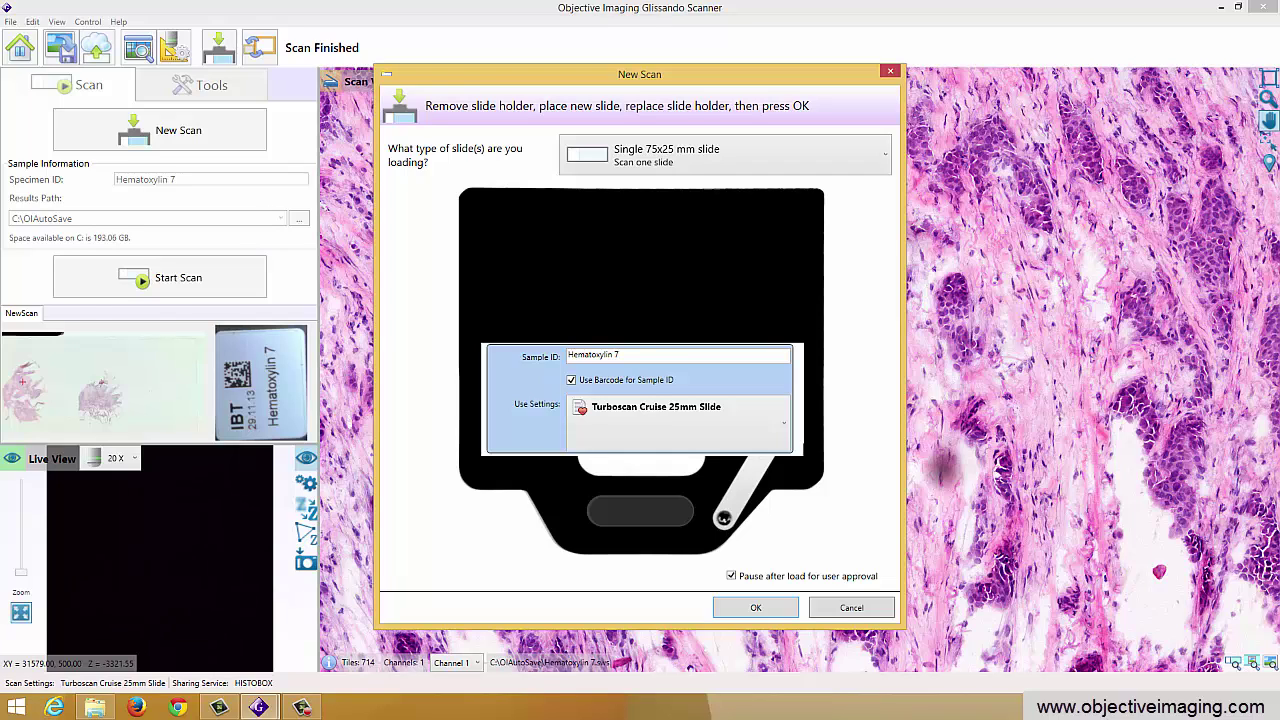
pyautogui.tripleClick(634, 352)
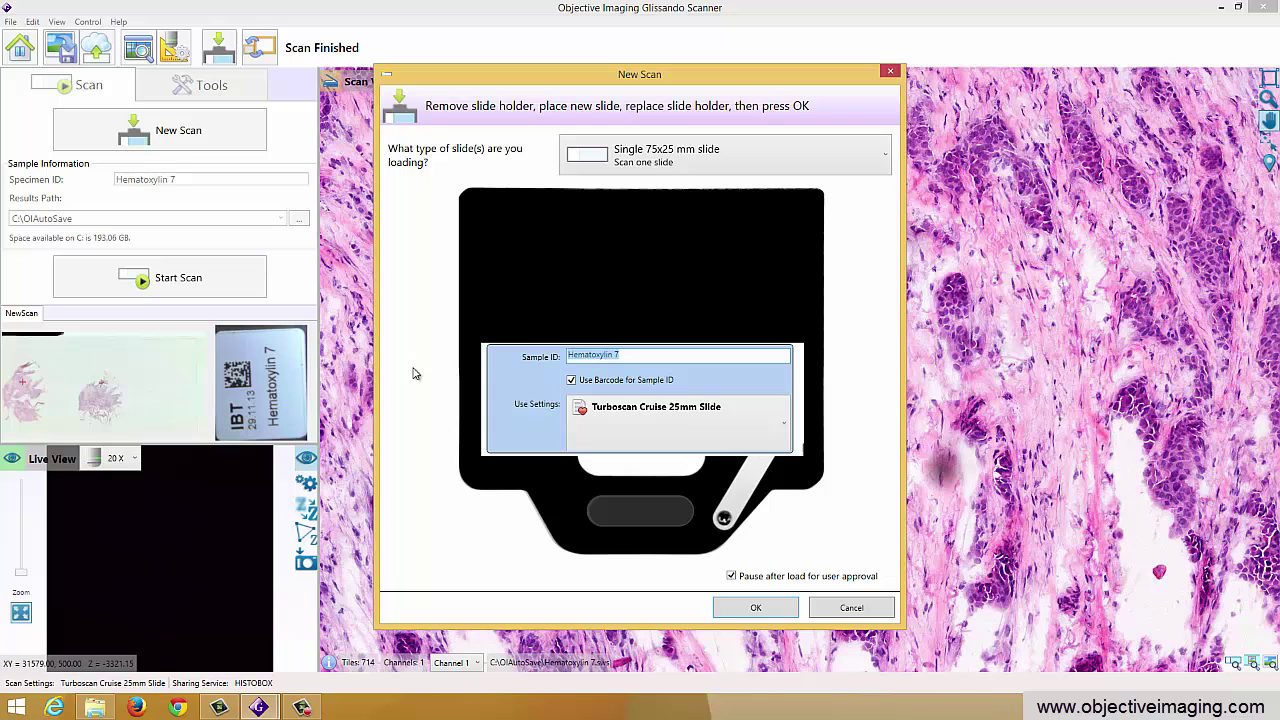
pyautogui.write('1')
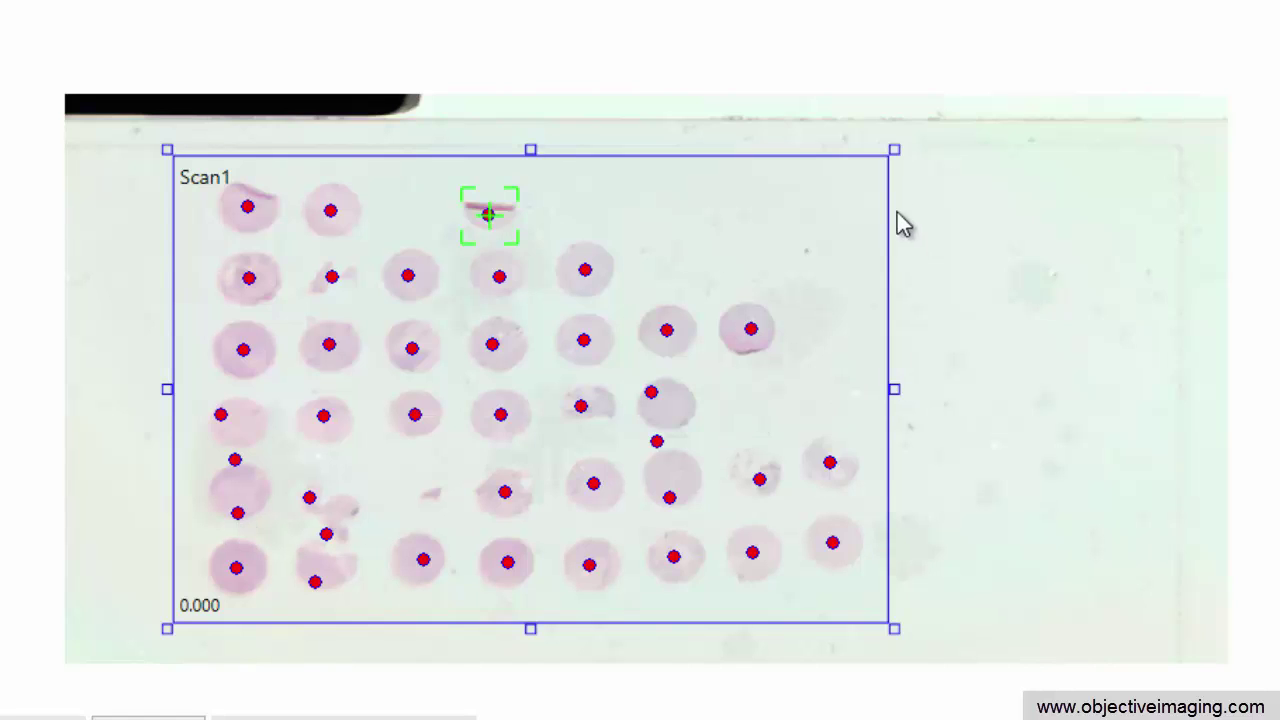
# Step: Pull Scan1's top-right corner and left edge in, trimming it to 27.83 x 18.56 mm
pyautogui.moveTo(890, 147); pyautogui.dragTo(879, 162)
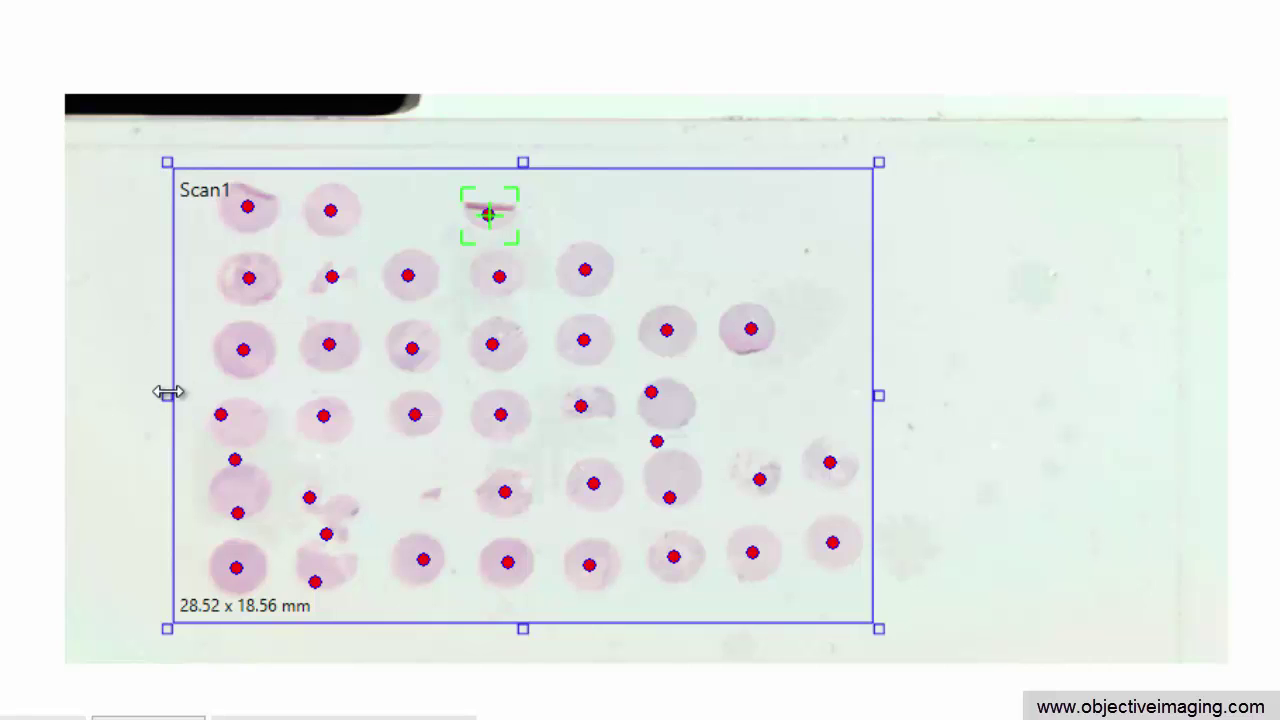
pyautogui.moveTo(167, 395); pyautogui.dragTo(184, 394)
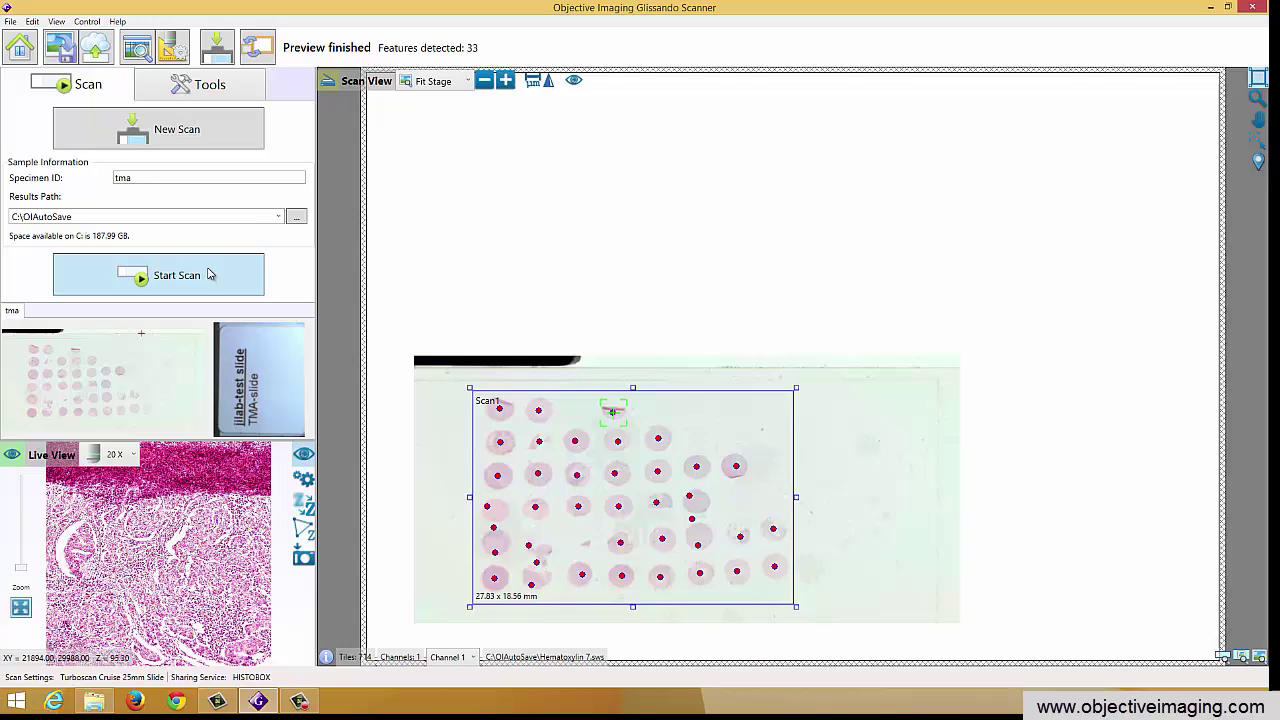
# Step: Run the full TMA slide scan, producing 704 tiles saved as C:\OIAutoSave\tma.sws
pyautogui.click(210, 274)
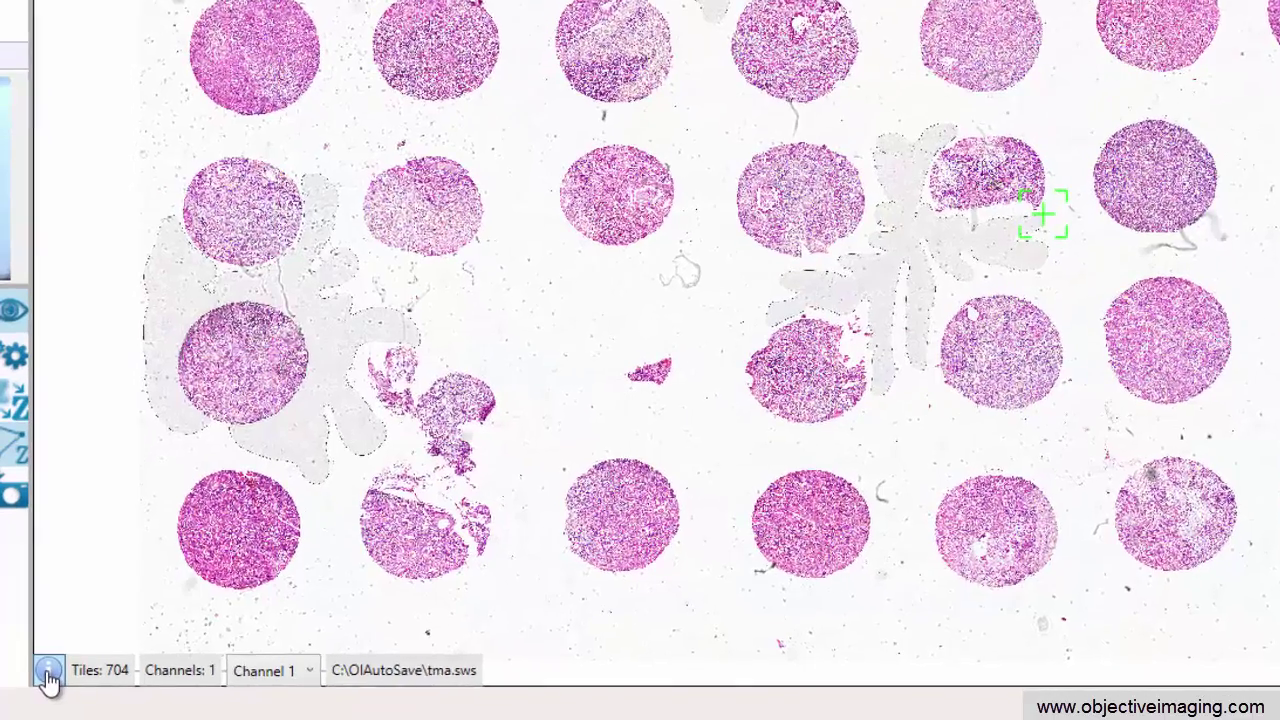
# Step: Show the TMA scan info: 33 features, 27.309 x 18.778 mm, 49168 x 33808 pixels
pyautogui.click(44, 680)
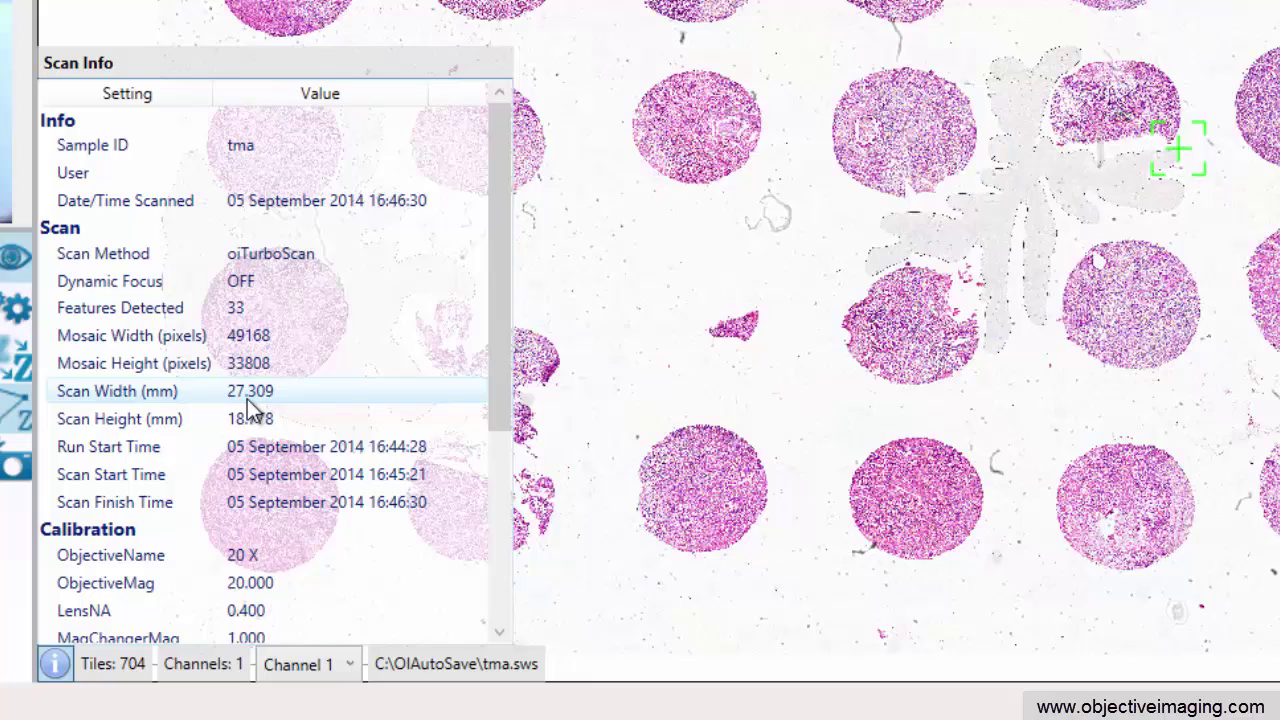
pyautogui.scroll(-3, 270, 470)
pyautogui.scroll(3, 270, 476)
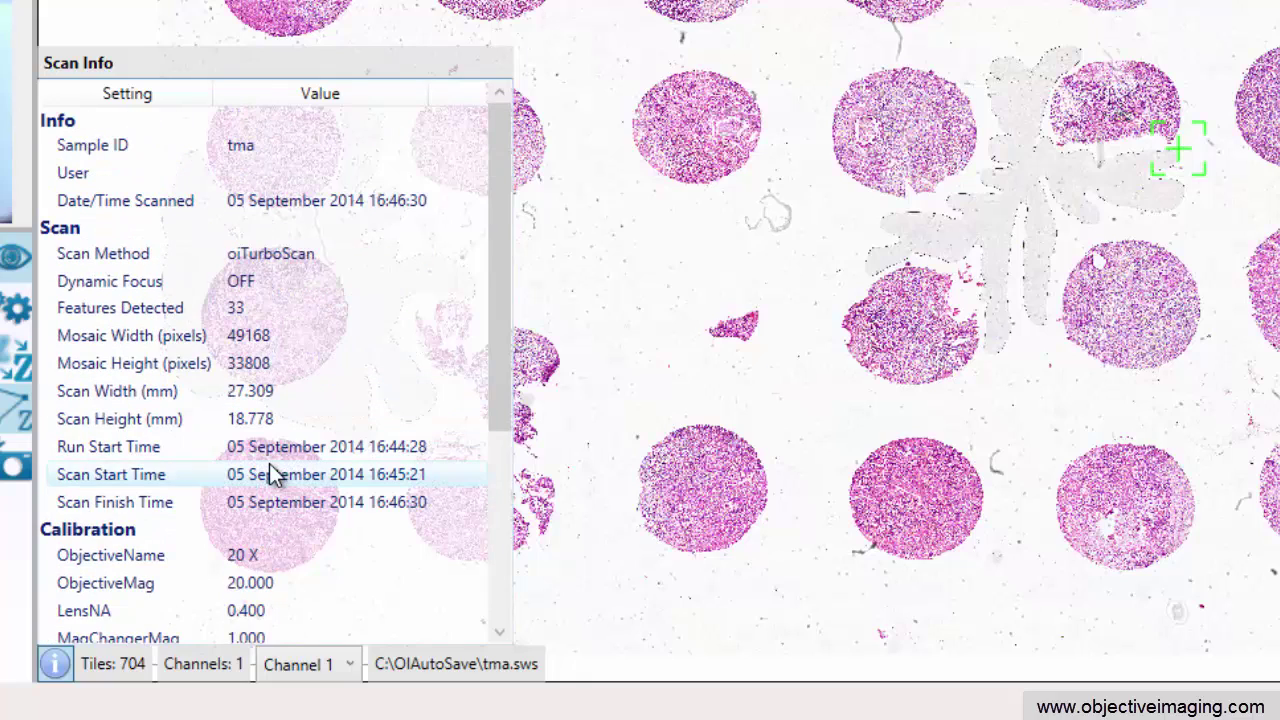
# Step: Close the scan info and zoom the Scan View in to 4X
pyautogui.click(55, 665)
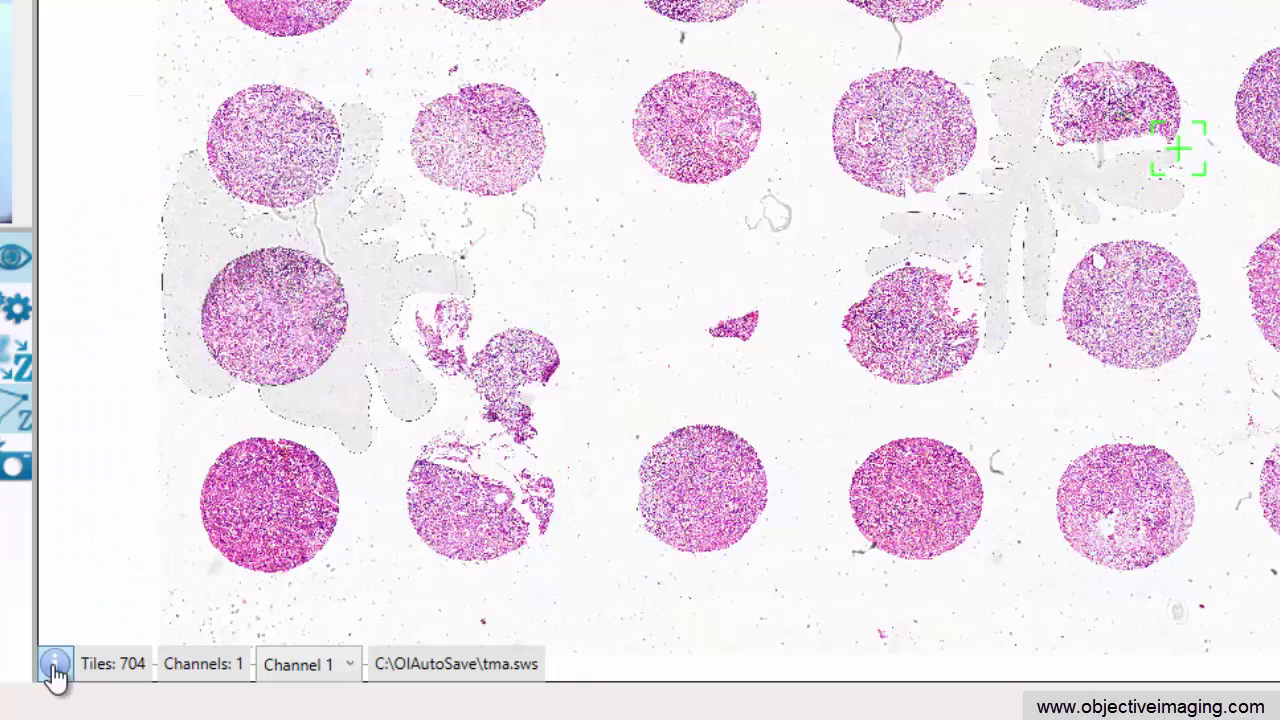
pyautogui.scroll(2, 651, 253)
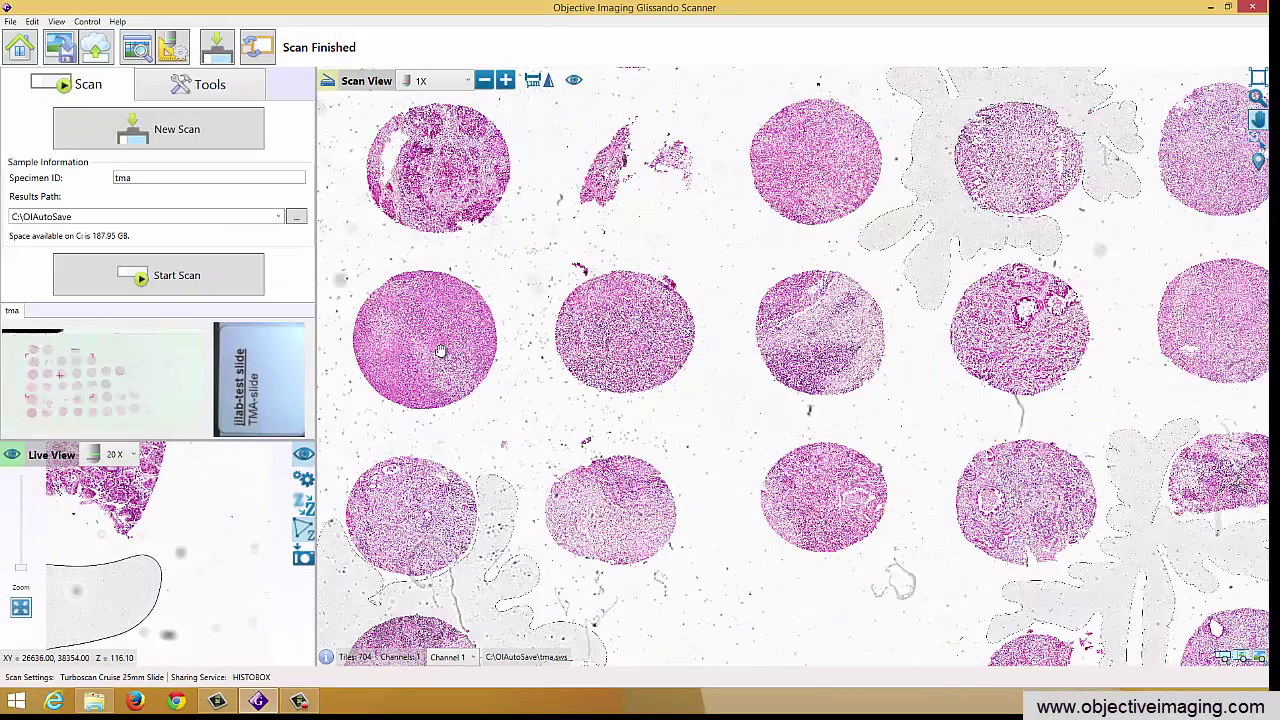
pyautogui.scroll(1, 806, 371)
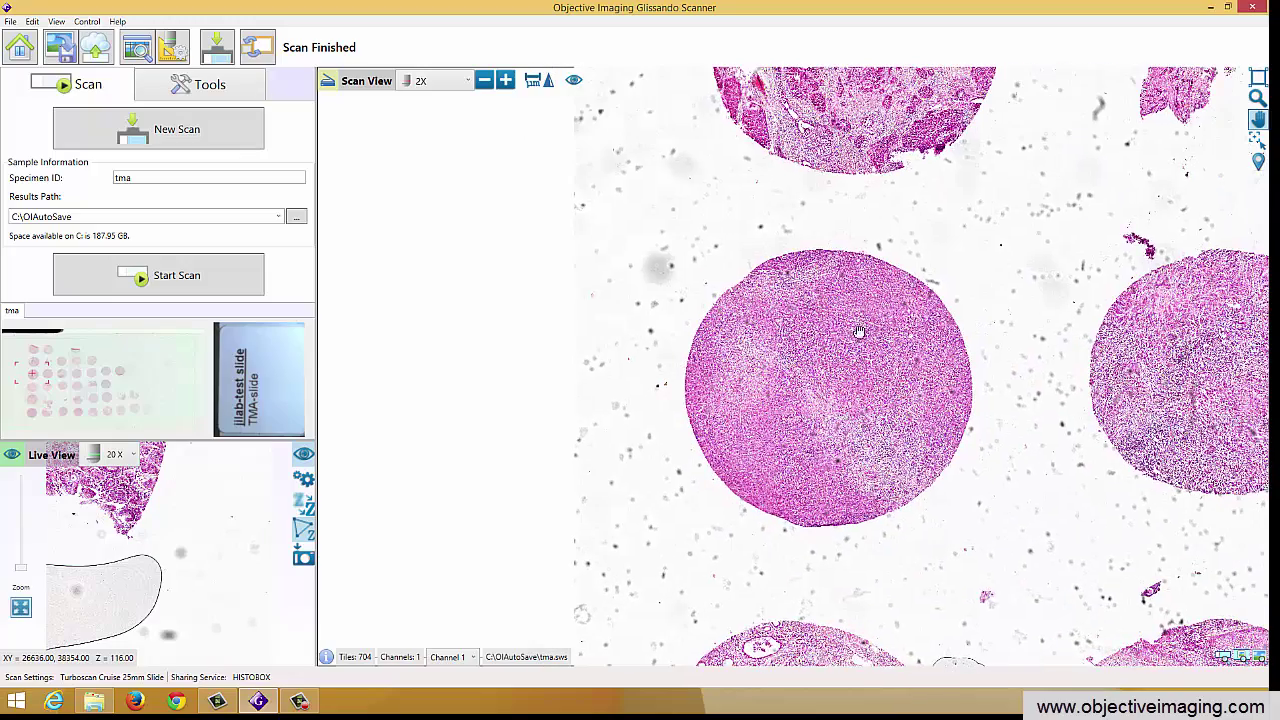
pyautogui.scroll(1, 851, 158)
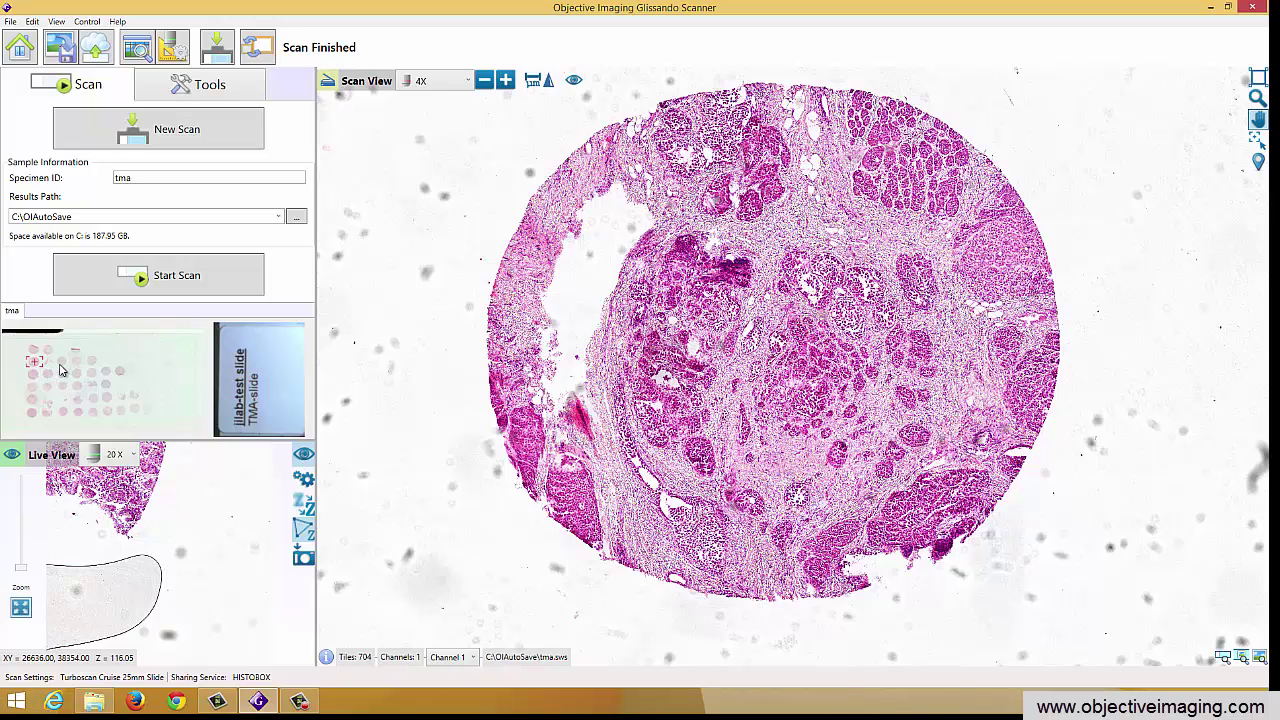
# Step: Jump between several individual tissue cores using the slide overview thumbnail
pyautogui.click(62, 365)
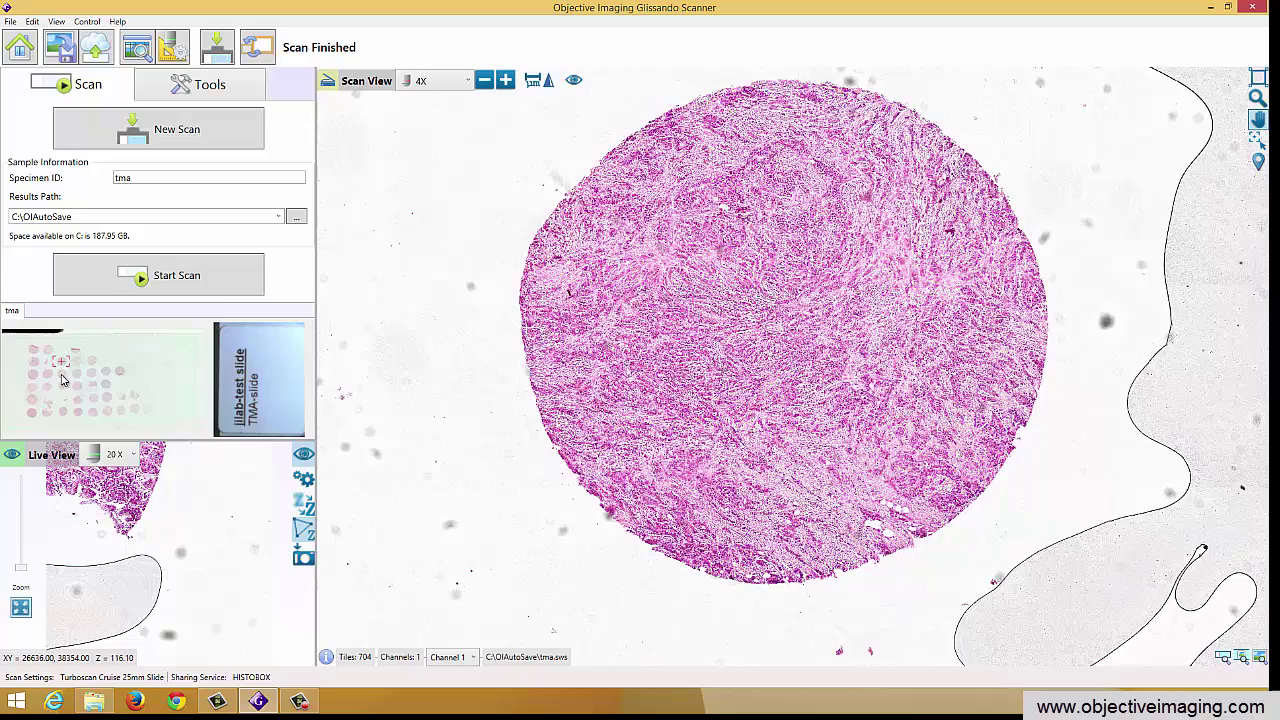
pyautogui.click(62, 378)
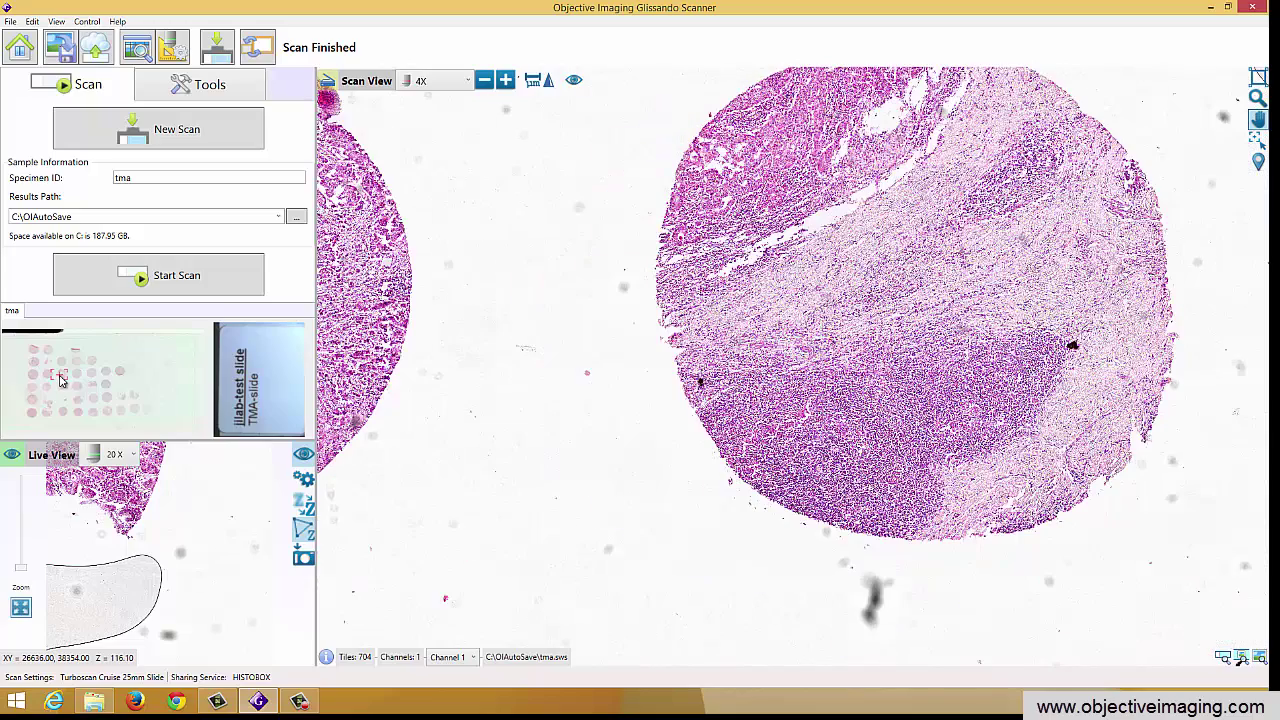
pyautogui.click(108, 401)
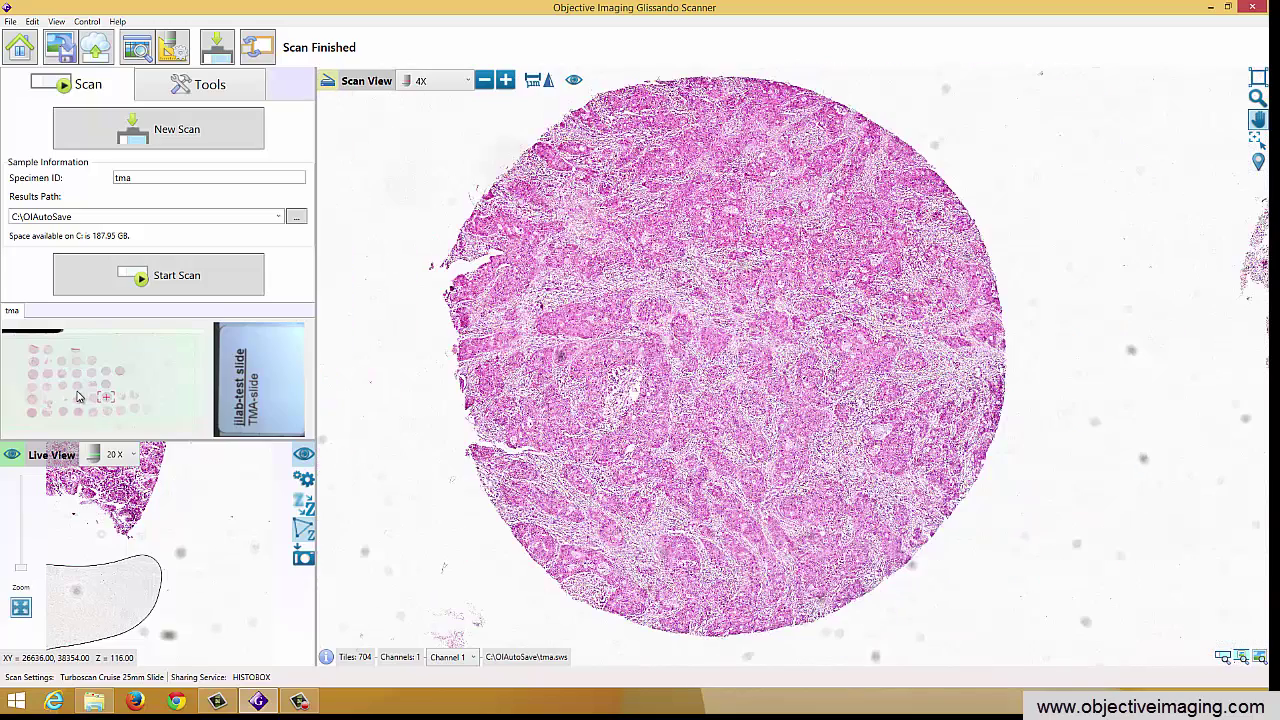
pyautogui.click(77, 387)
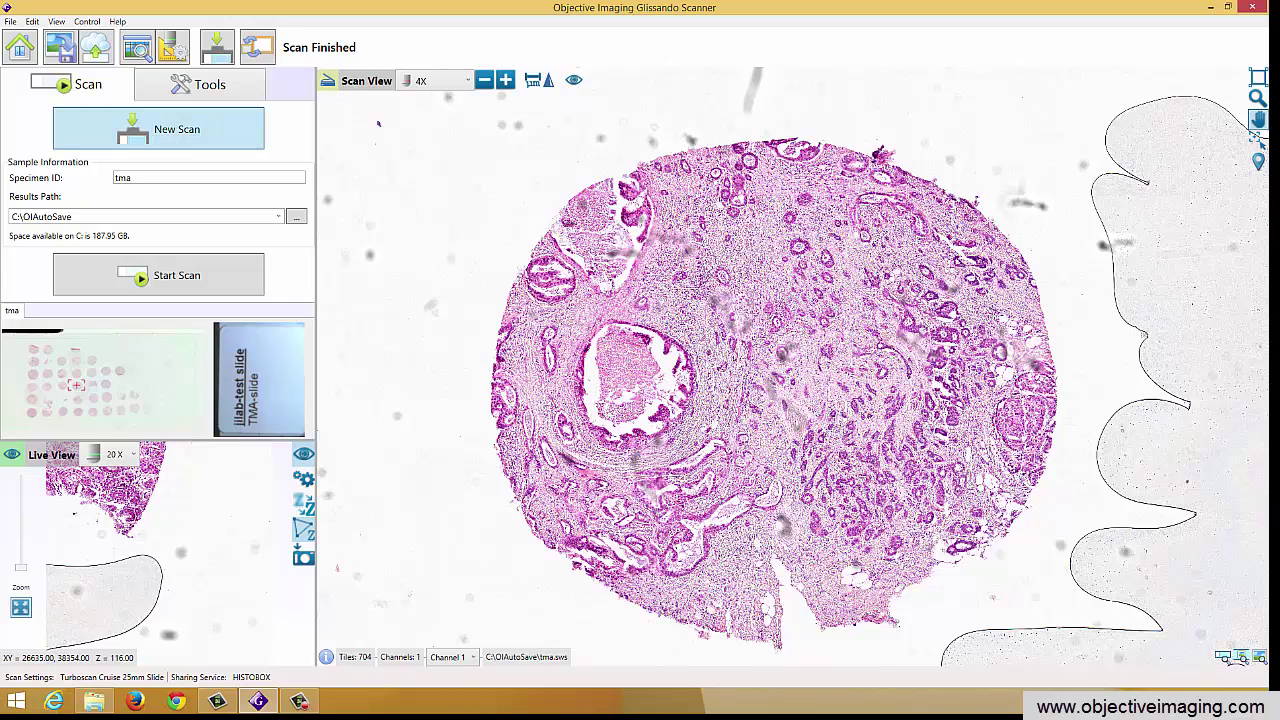
# Step: Start a new scan of the brain slide, previewing it and detecting 2 features in Scan1
pyautogui.click(160, 129)
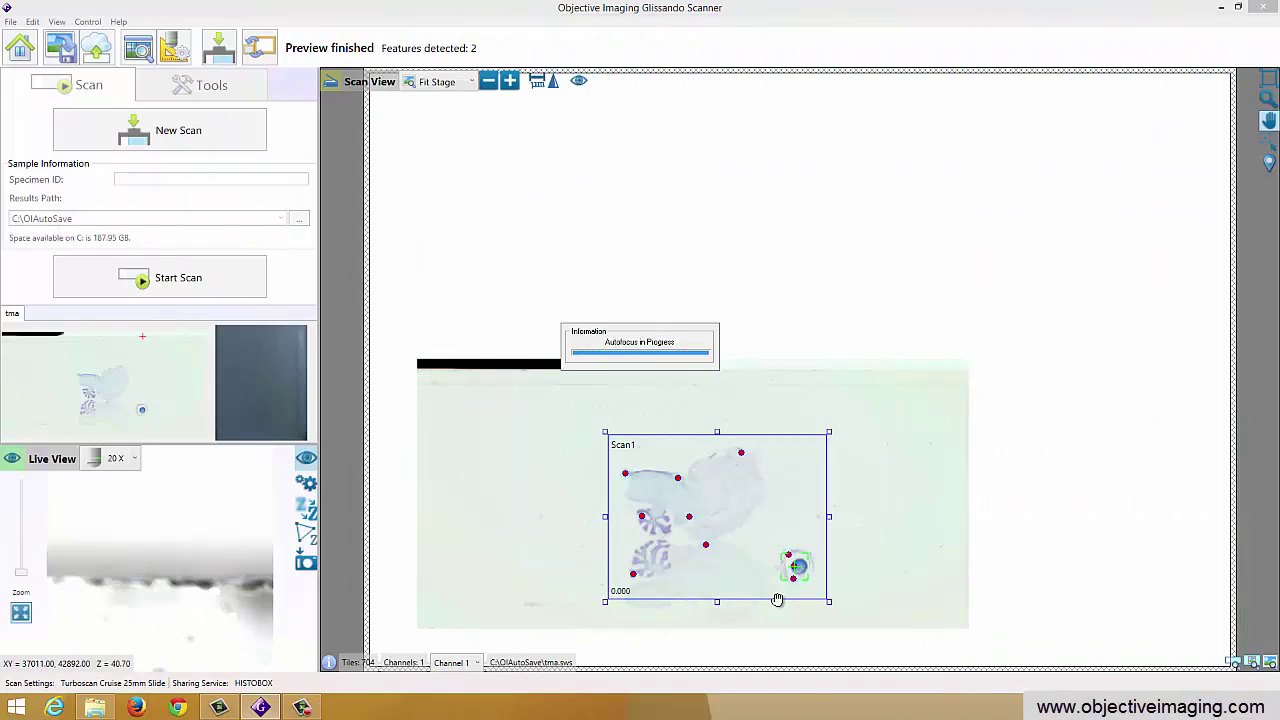
# Step: Set specimen ID to 'brain' and extend Scan1 to 17.93 x 16.38 mm over the tissue
pyautogui.click(164, 177)
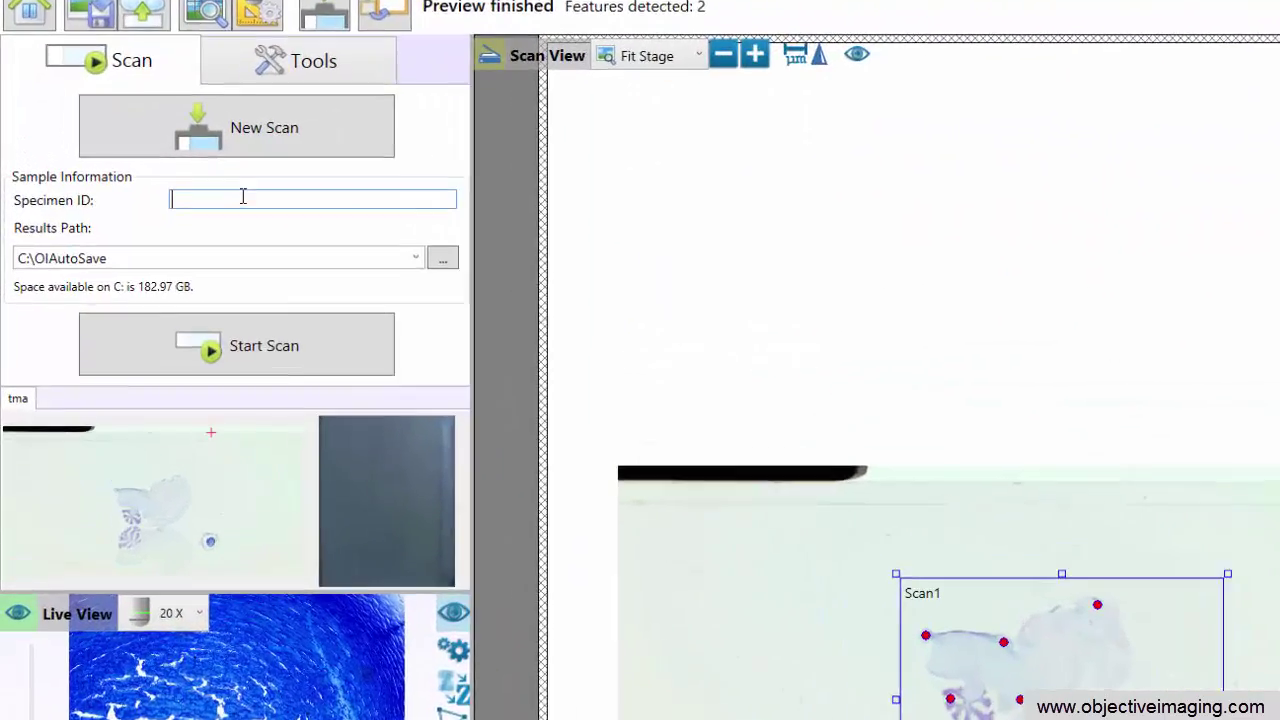
pyautogui.write('br')
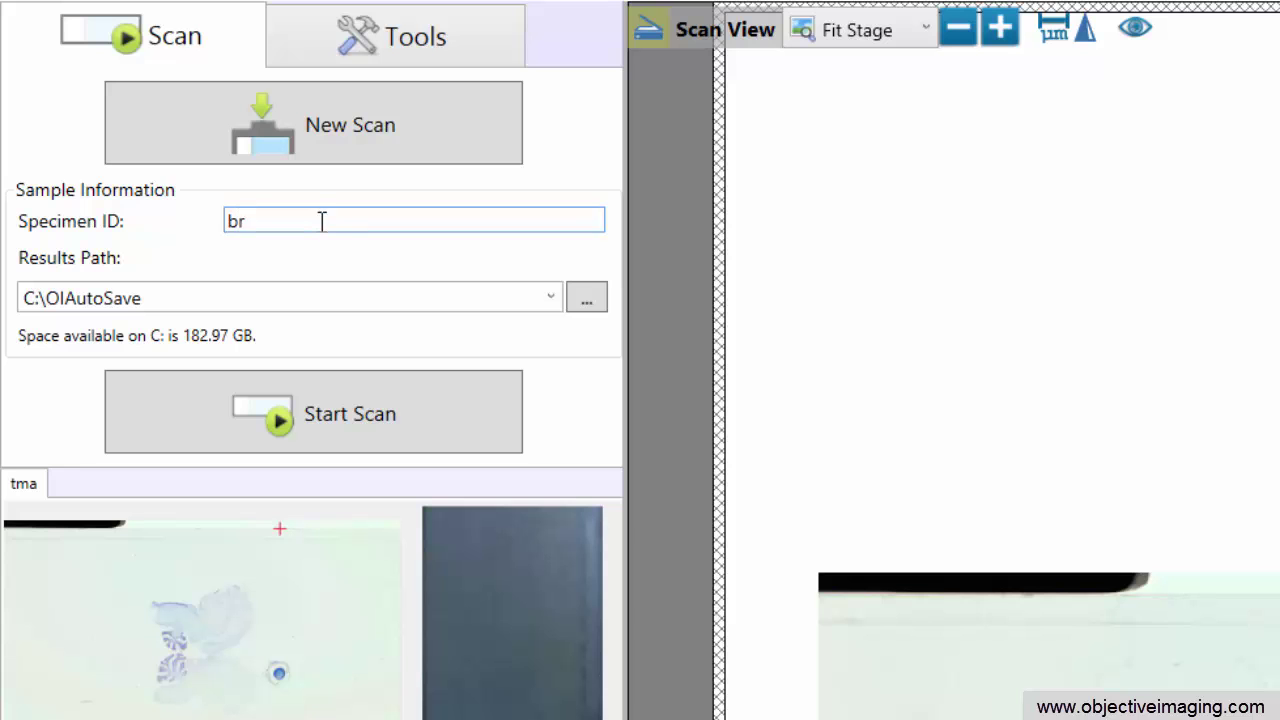
pyautogui.write('ai')
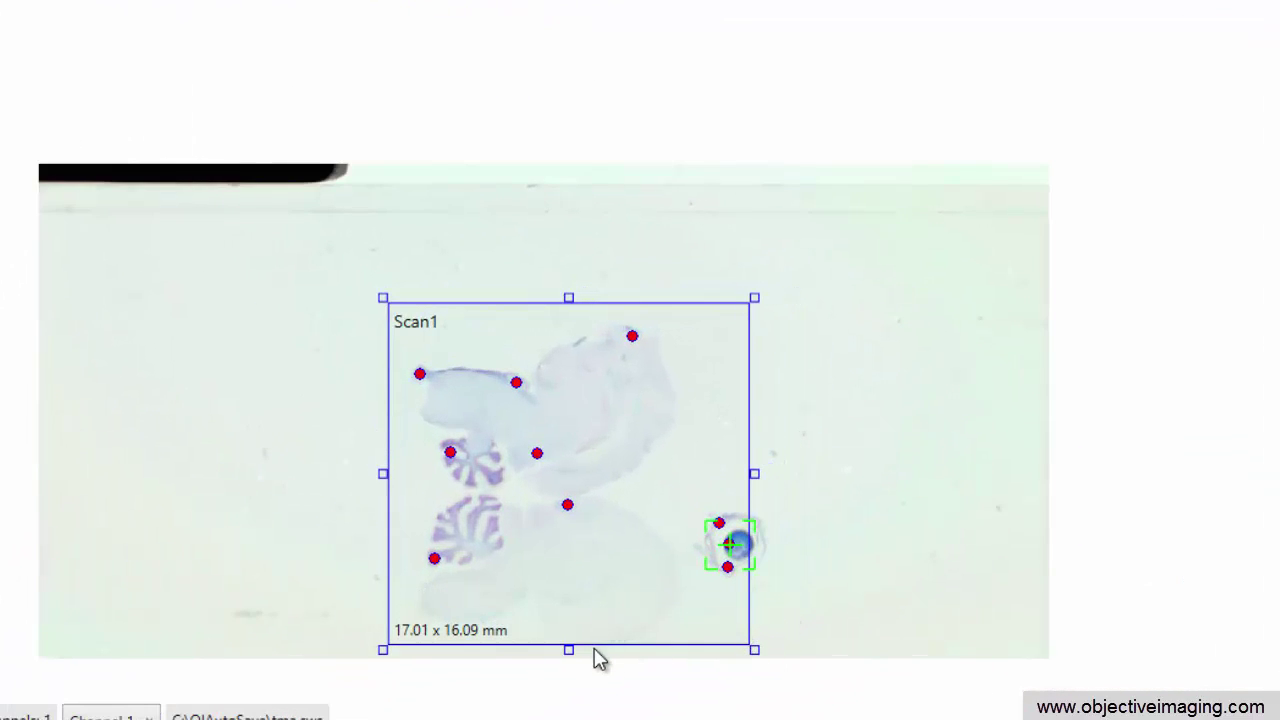
pyautogui.moveTo(568, 650); pyautogui.dragTo(570, 656)
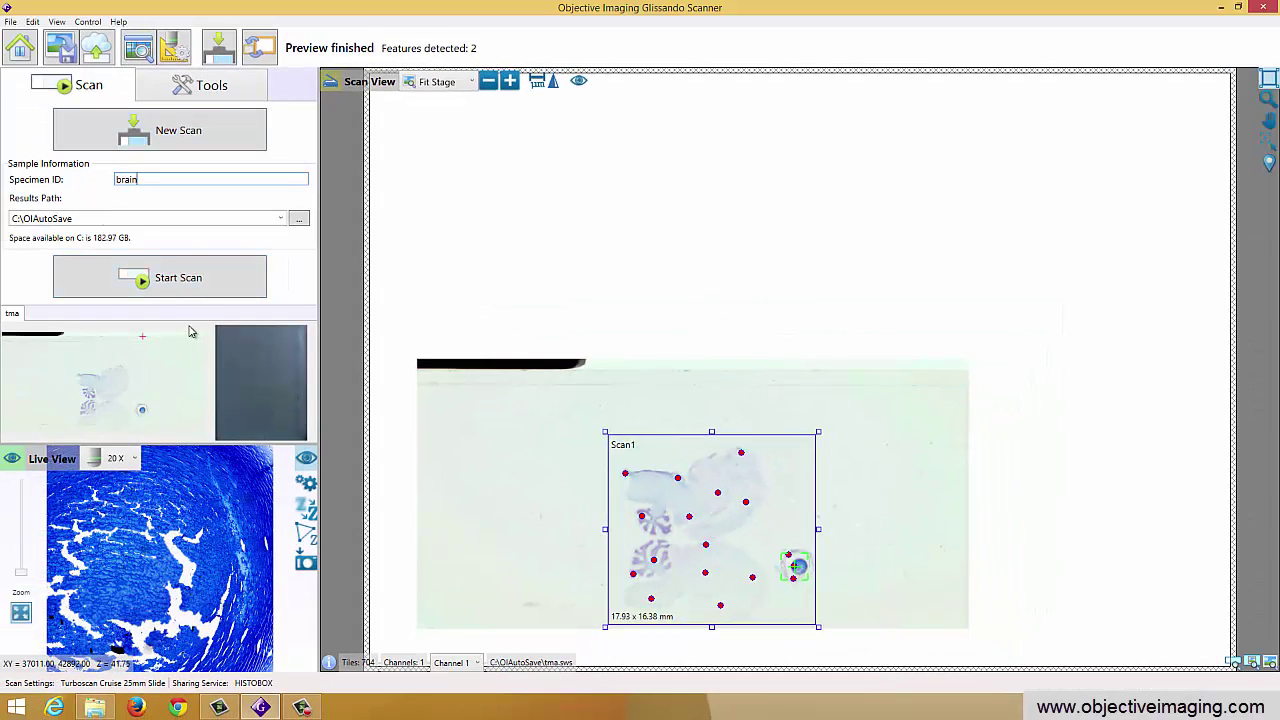
# Step: Scan the brain slide fully, producing 399 tiles saved as C:\OIAutoSave\brain.sws
pyautogui.click(178, 278)
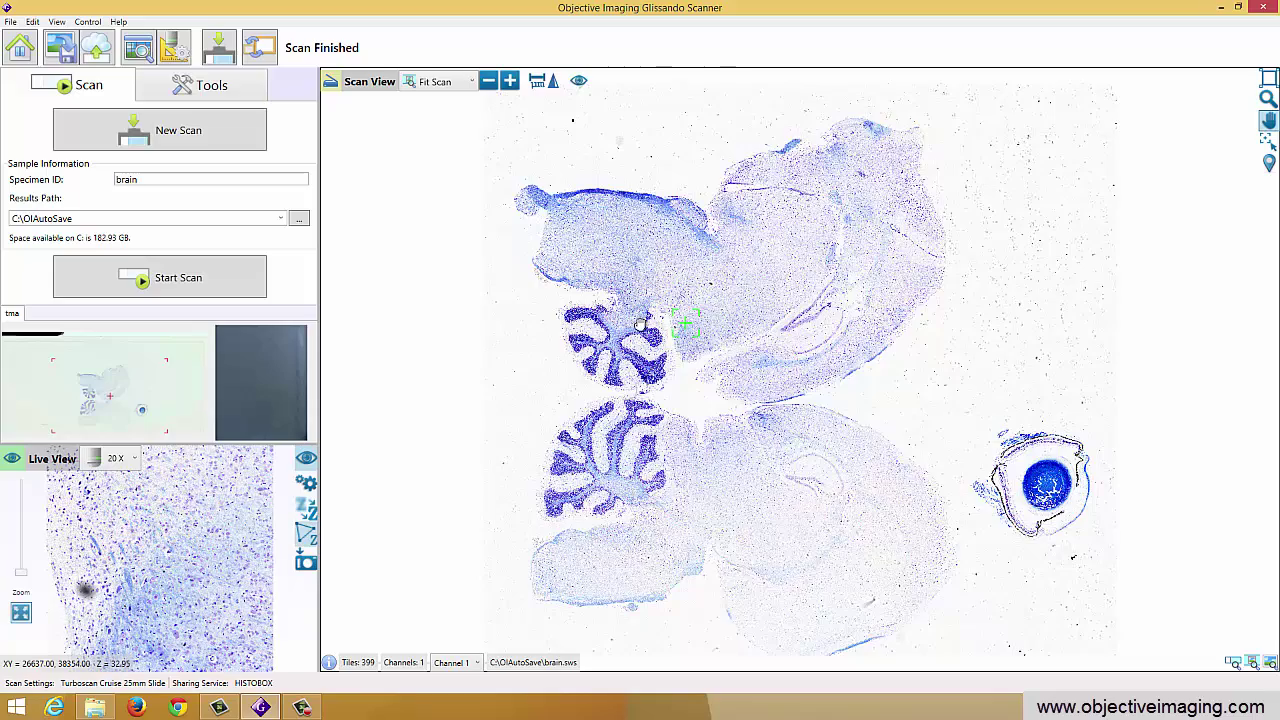
# Step: Zoom in to 20X and pan across the cortex to the blue fibre region
pyautogui.scroll(1, 640, 325)
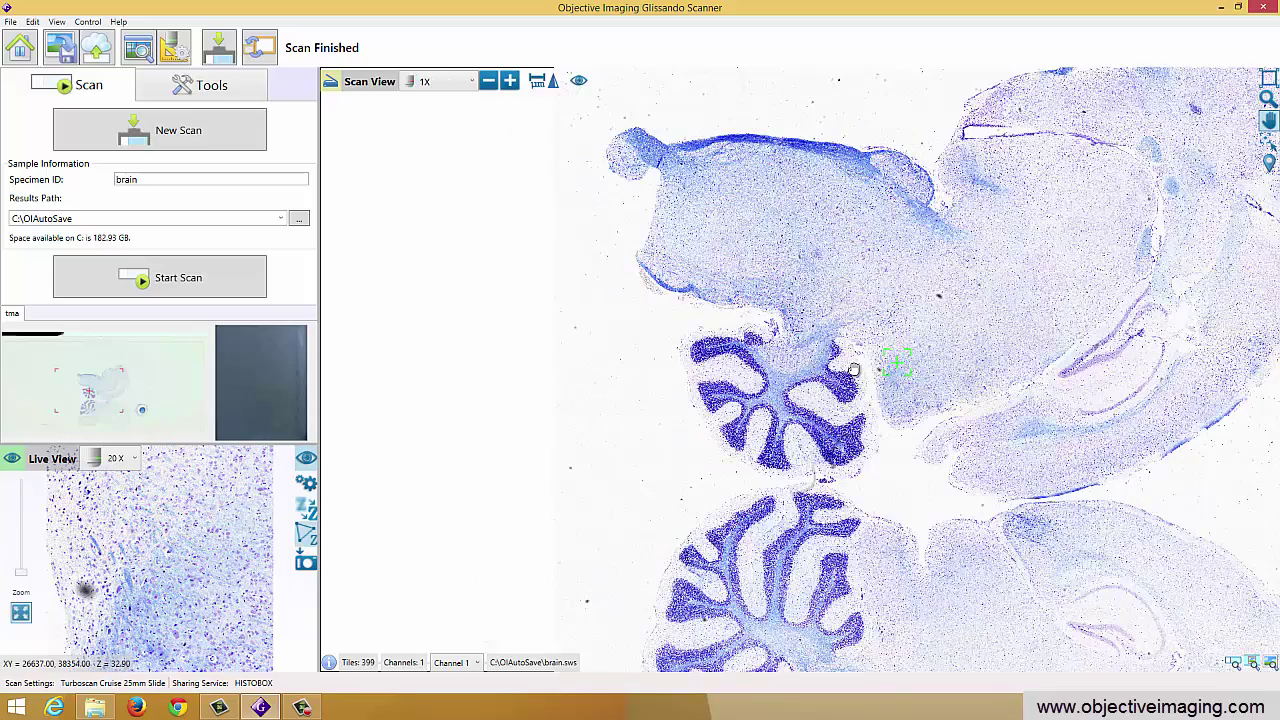
pyautogui.scroll(2, 850, 368)
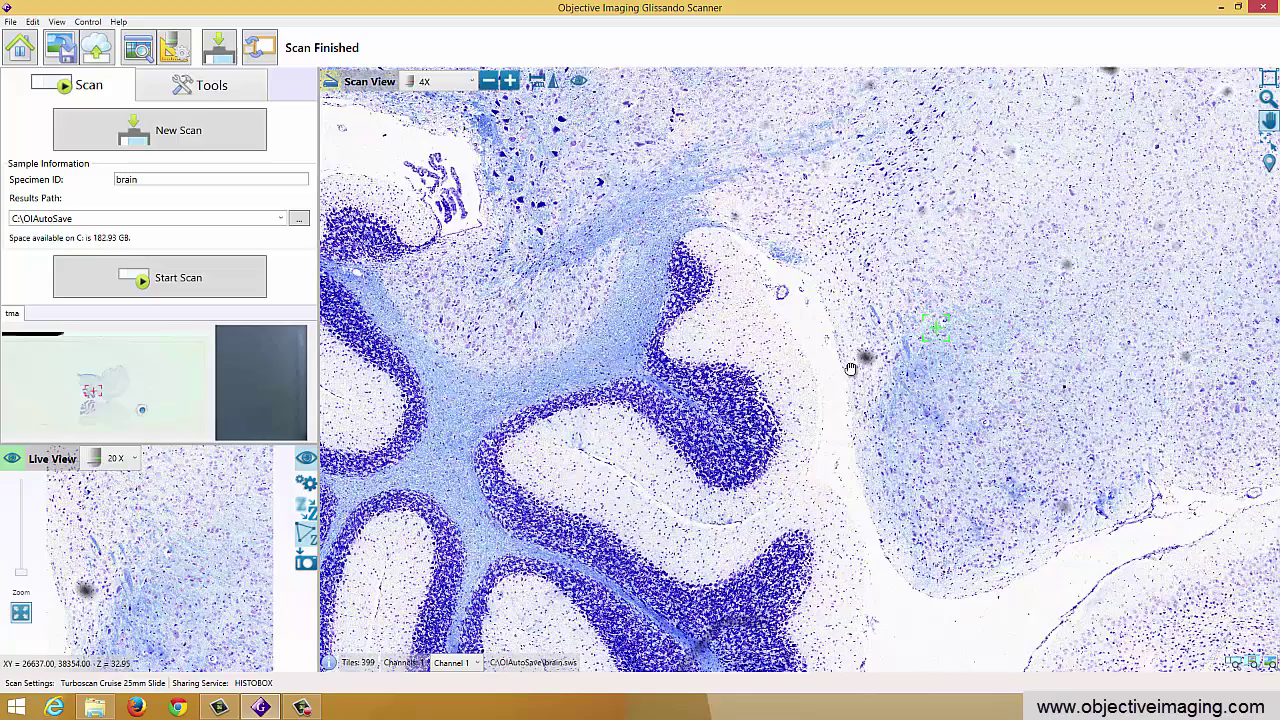
pyautogui.scroll(1, 850, 368)
pyautogui.scroll(1, 797, 516)
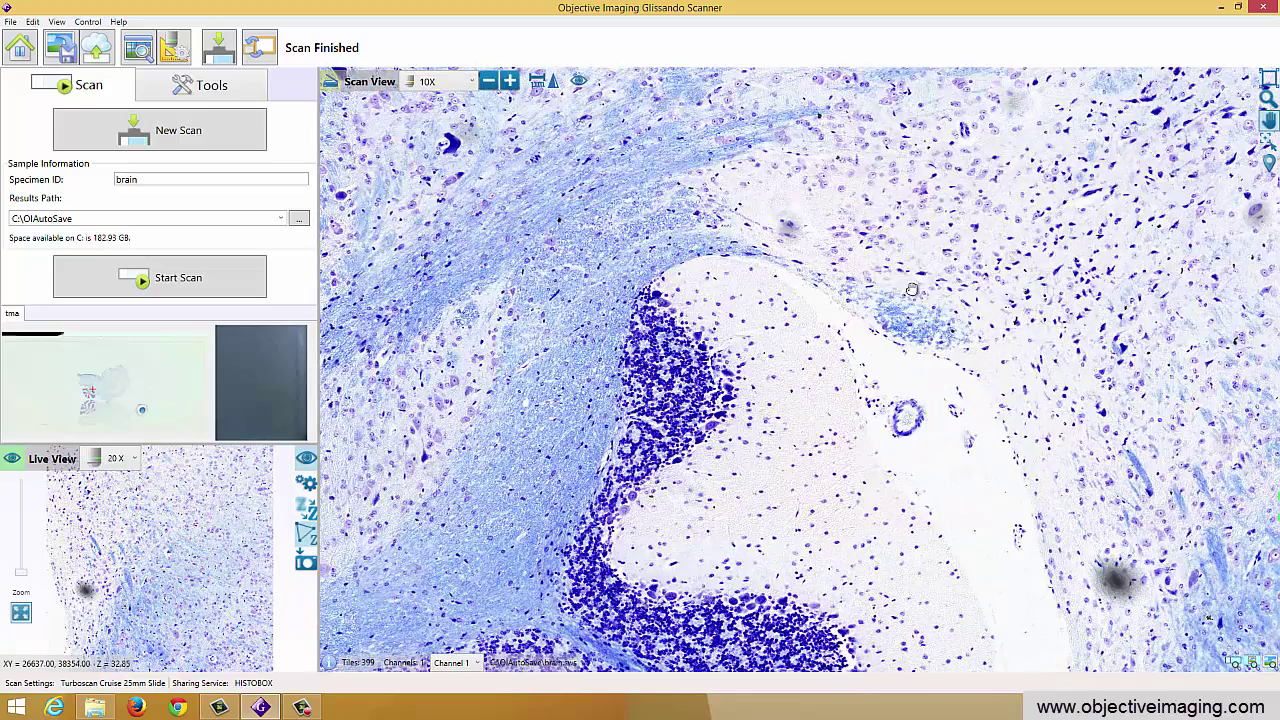
pyautogui.moveTo(912, 291); pyautogui.dragTo(811, 366)
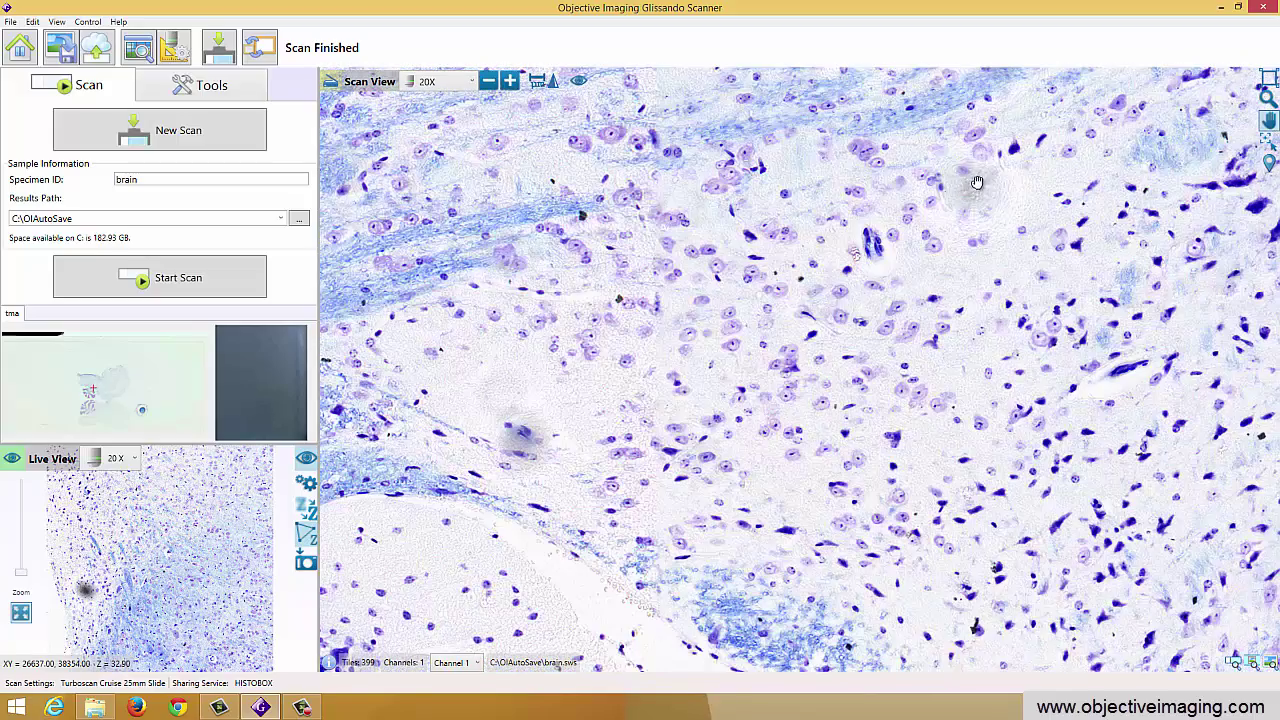
pyautogui.moveTo(974, 180); pyautogui.dragTo(711, 254)
pyautogui.moveTo(734, 323); pyautogui.dragTo(604, 326)
pyautogui.moveTo(1031, 295); pyautogui.dragTo(734, 374)
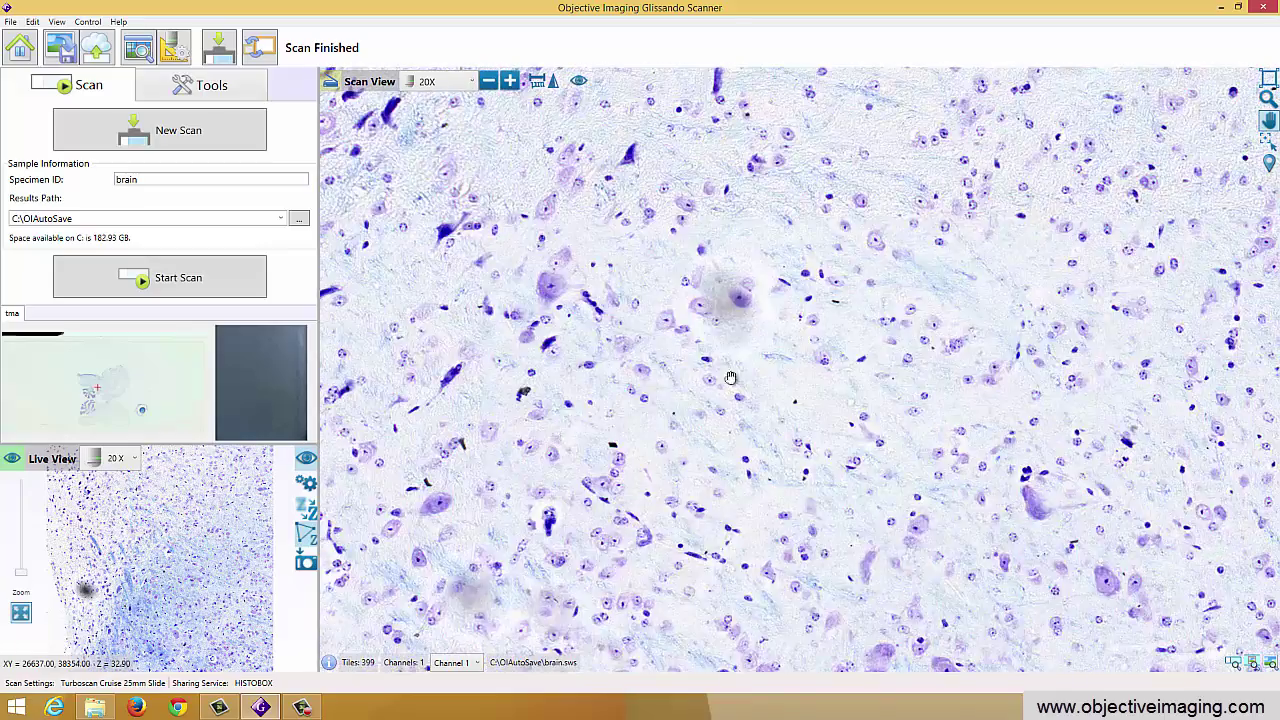
pyautogui.moveTo(1057, 289); pyautogui.dragTo(883, 258)
pyautogui.moveTo(868, 353); pyautogui.dragTo(808, 700)
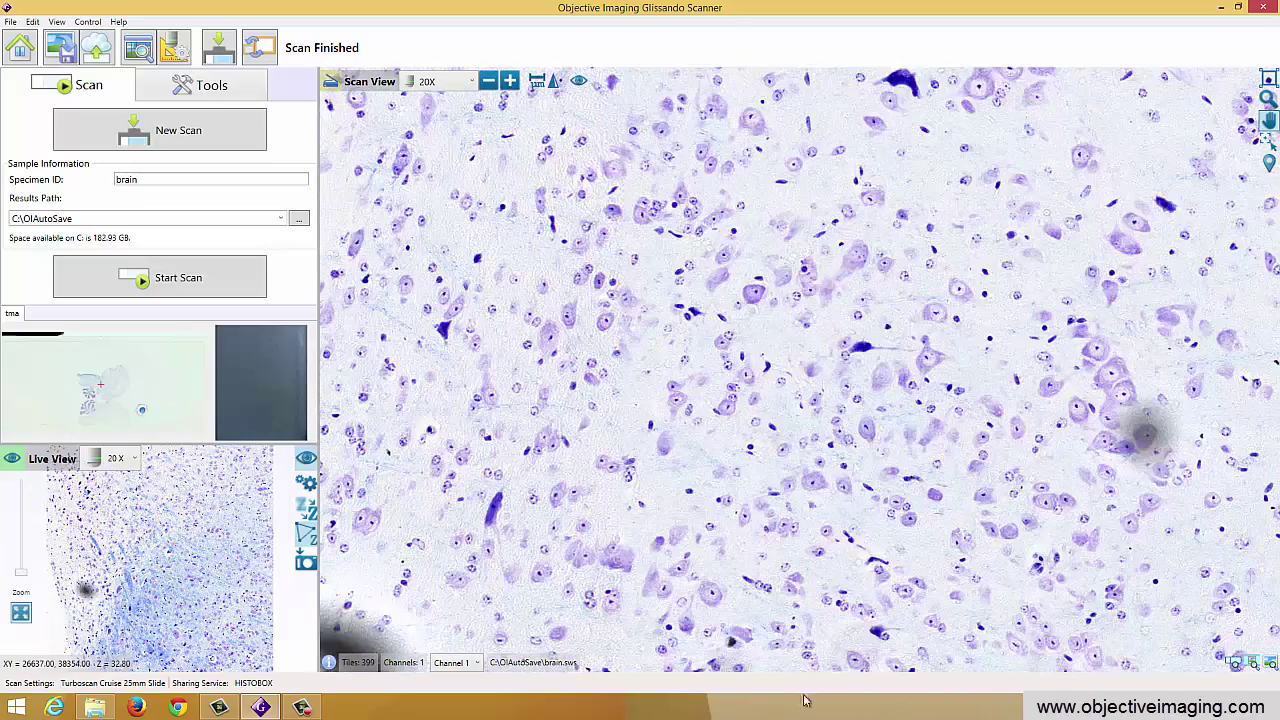
pyautogui.moveTo(888, 311); pyautogui.dragTo(836, 592)
pyautogui.moveTo(896, 242); pyautogui.dragTo(813, 526)
pyautogui.moveTo(862, 366); pyautogui.dragTo(832, 474)
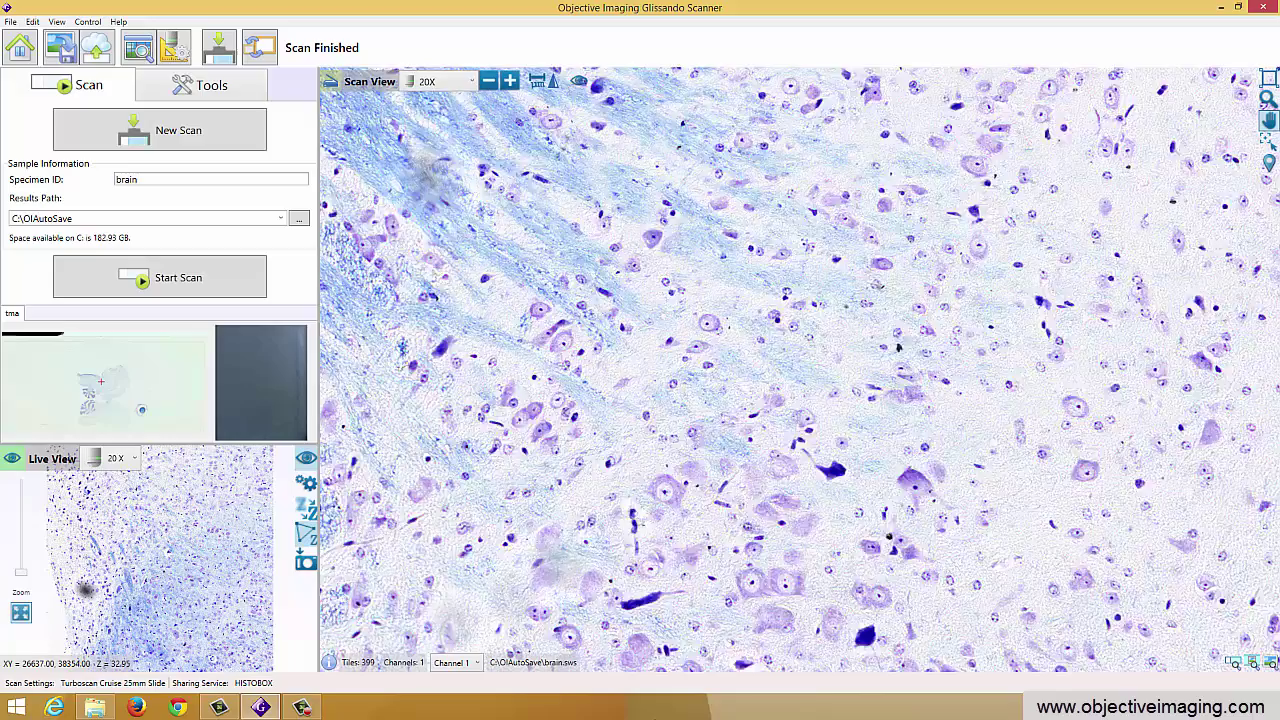
pyautogui.moveTo(890, 429); pyautogui.dragTo(732, 628)
pyautogui.moveTo(902, 485); pyautogui.dragTo(424, 405)
# Step: At 10X, pan across the tissue and centre the dense diagonal cell band
pyautogui.scroll(-1, 666, 374)
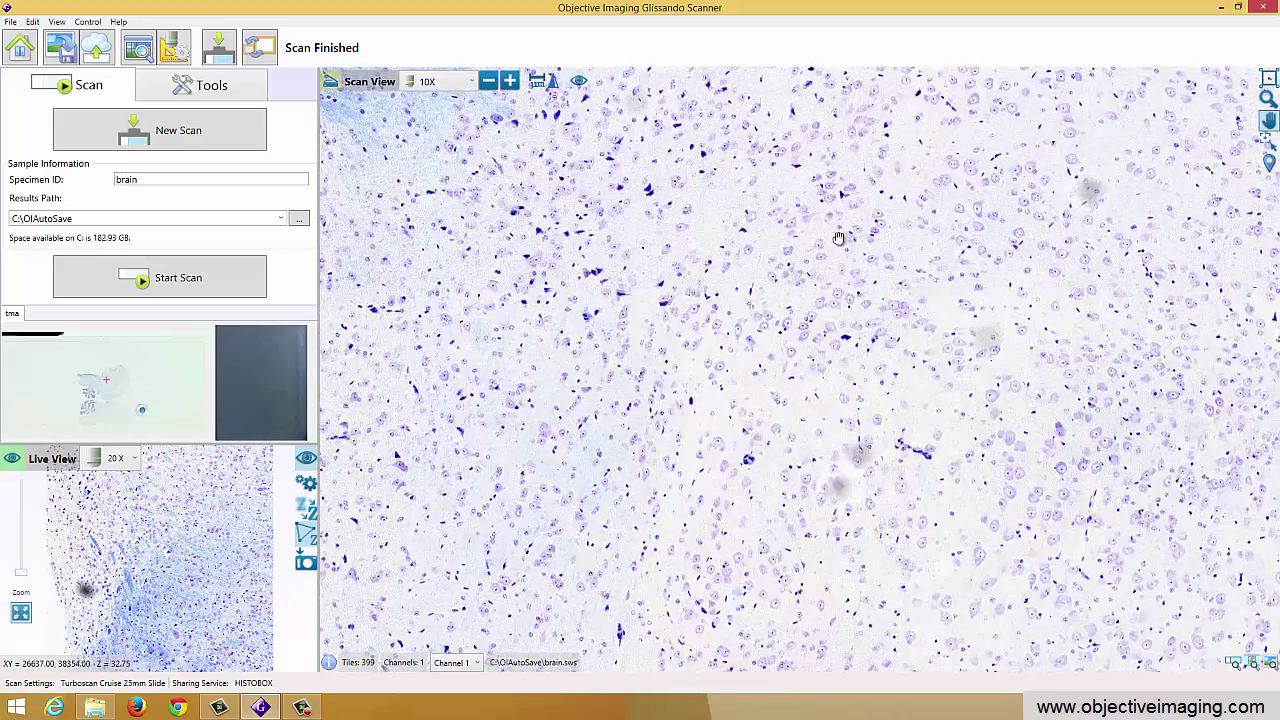
pyautogui.moveTo(760, 420); pyautogui.dragTo(560, 300)
pyautogui.moveTo(820, 460); pyautogui.dragTo(600, 250)
pyautogui.moveTo(760, 380); pyautogui.dragTo(623, 104)
pyautogui.moveTo(1101, 261); pyautogui.dragTo(731, 218)
pyautogui.moveTo(964, 422); pyautogui.dragTo(750, 303)
# Step: Zoom out through 4X and 2X to 1X, showing the whole section with cerebellum
pyautogui.scroll(-1, 750, 303)
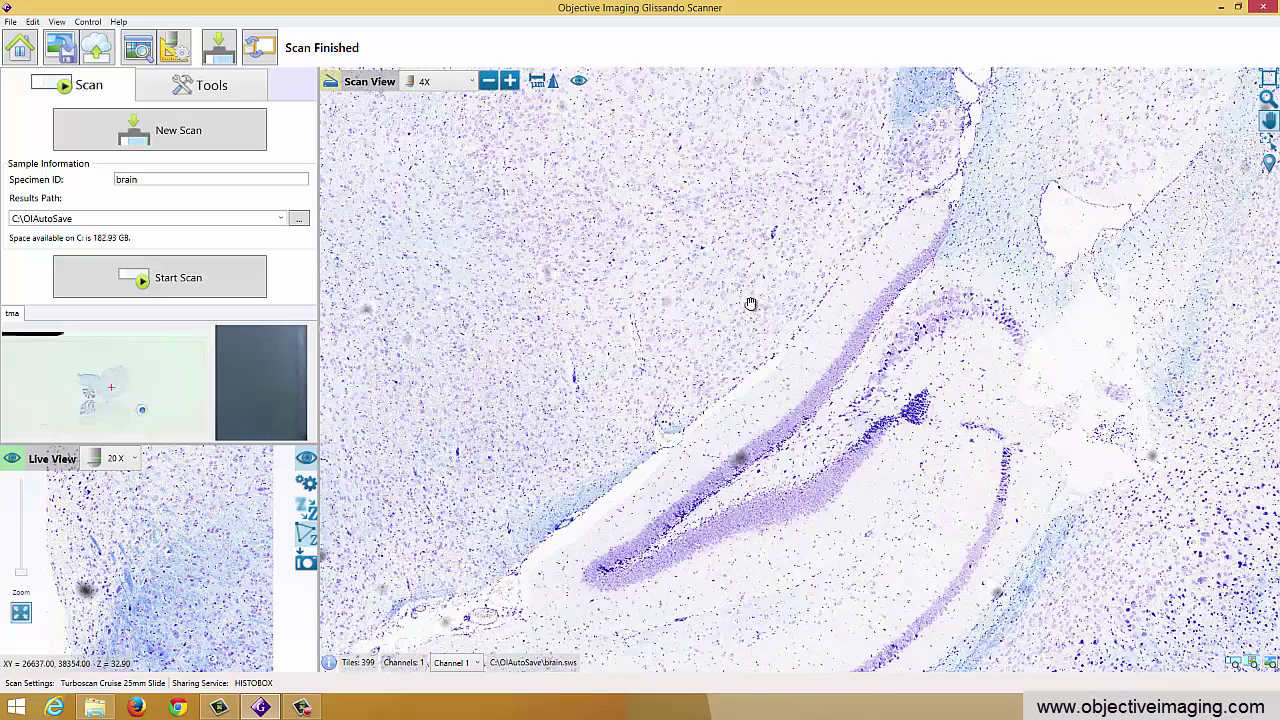
pyautogui.scroll(-1, 751, 303)
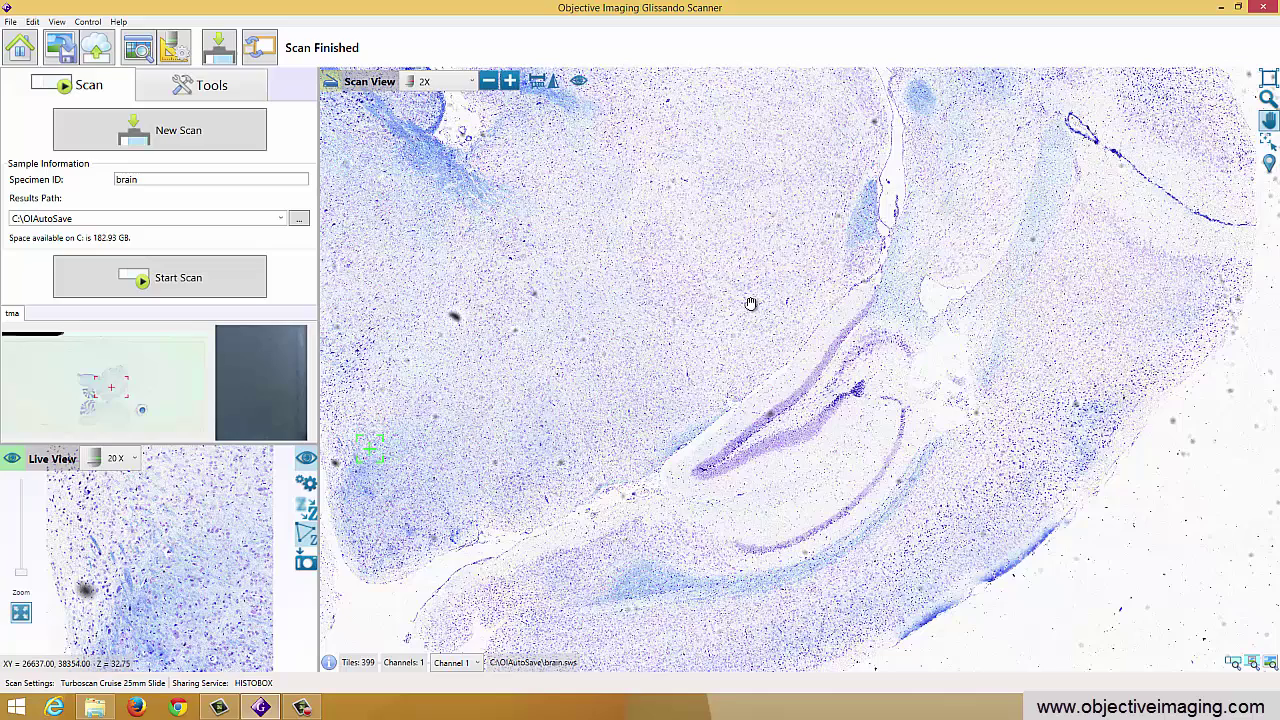
pyautogui.scroll(-1, 751, 303)
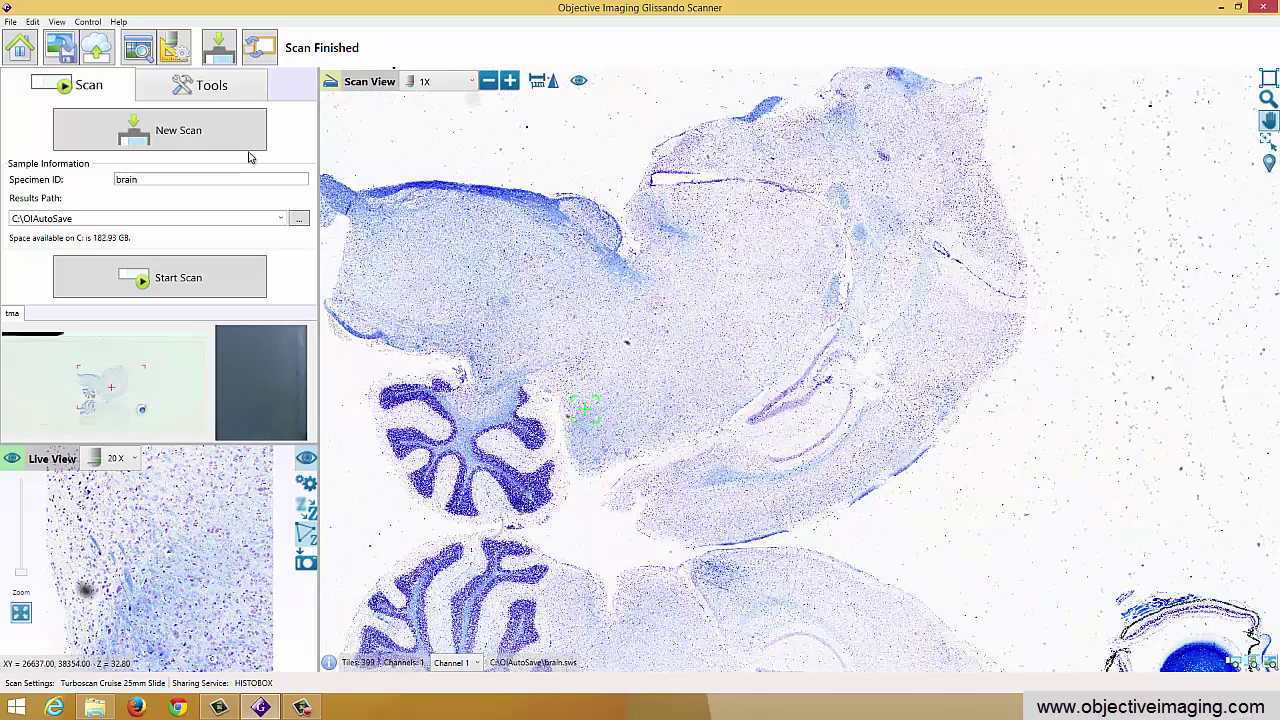
pyautogui.click(212, 86)
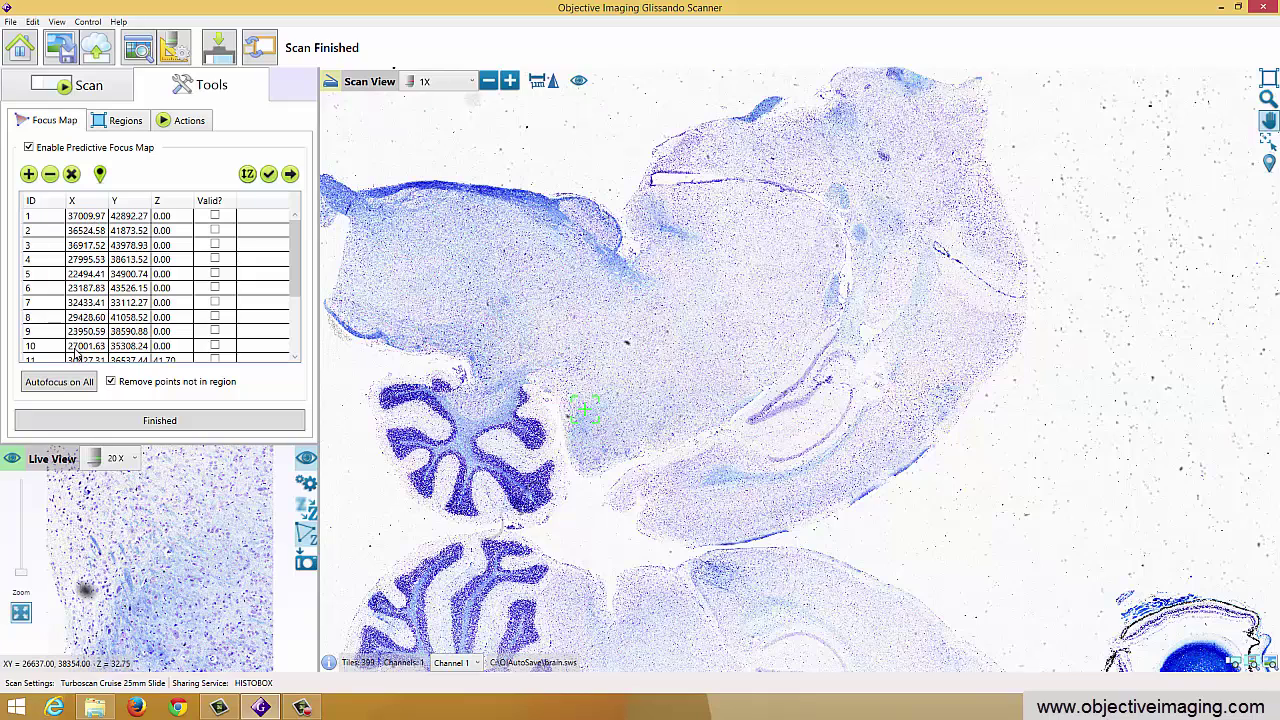
pyautogui.click(115, 122)
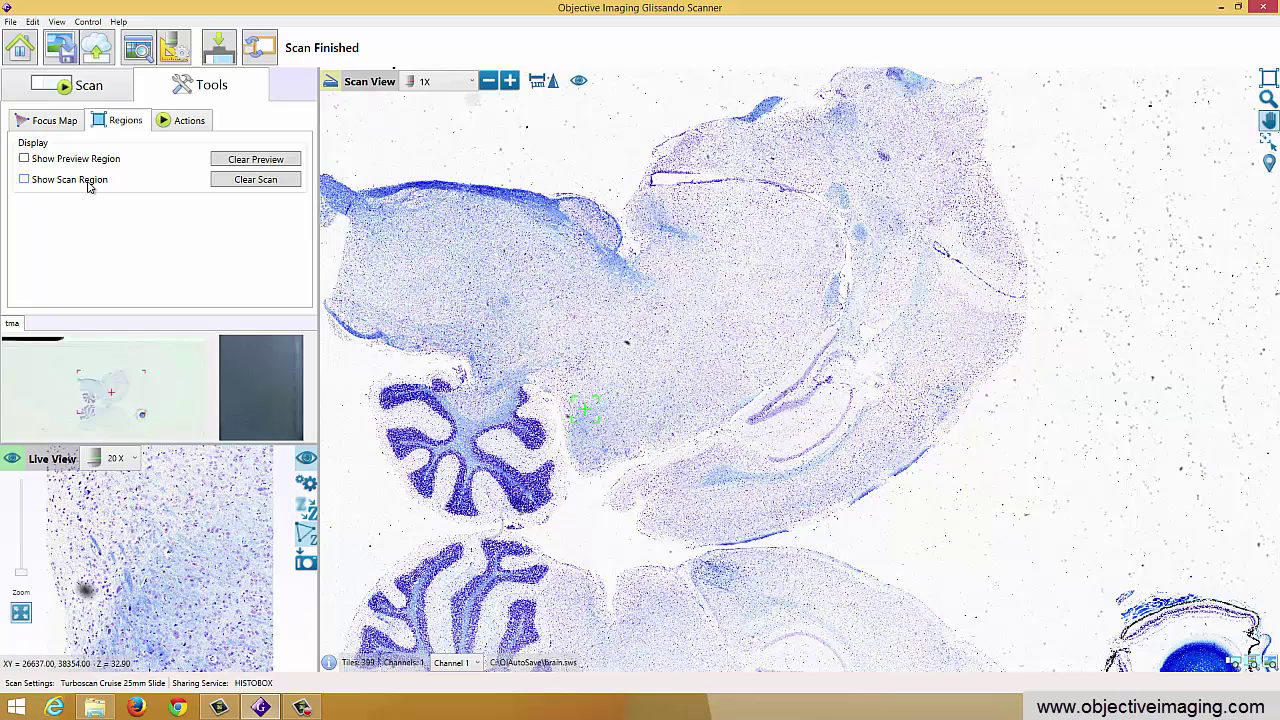
pyautogui.click(188, 121)
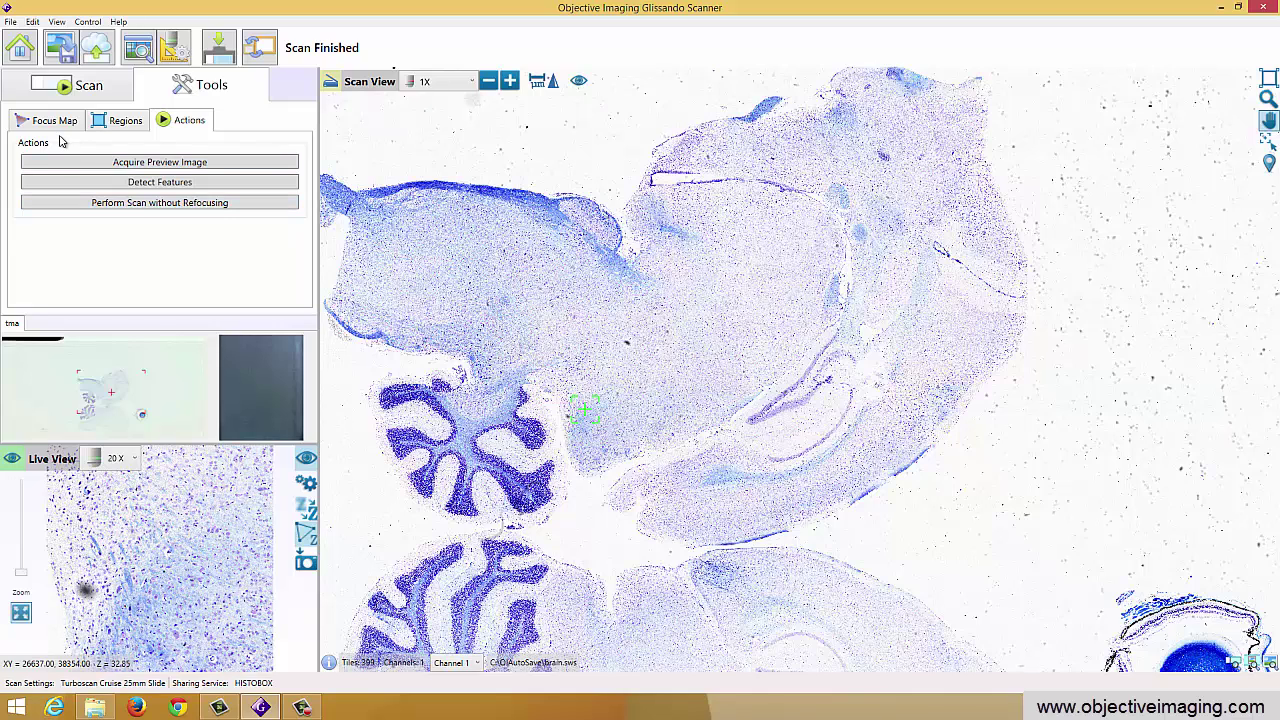
pyautogui.click(62, 88)
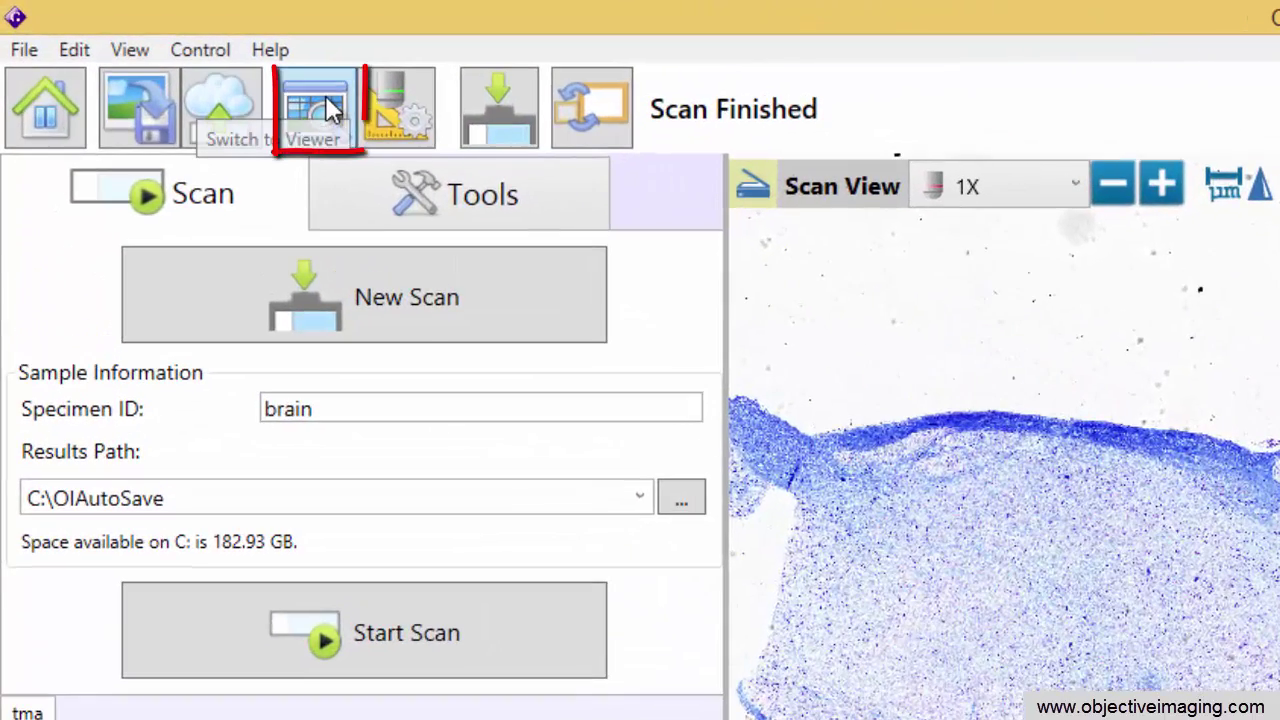
# Step: Switch to the Viewer and open the saved Hematoxylin 7 workspace
pyautogui.click(330, 108)
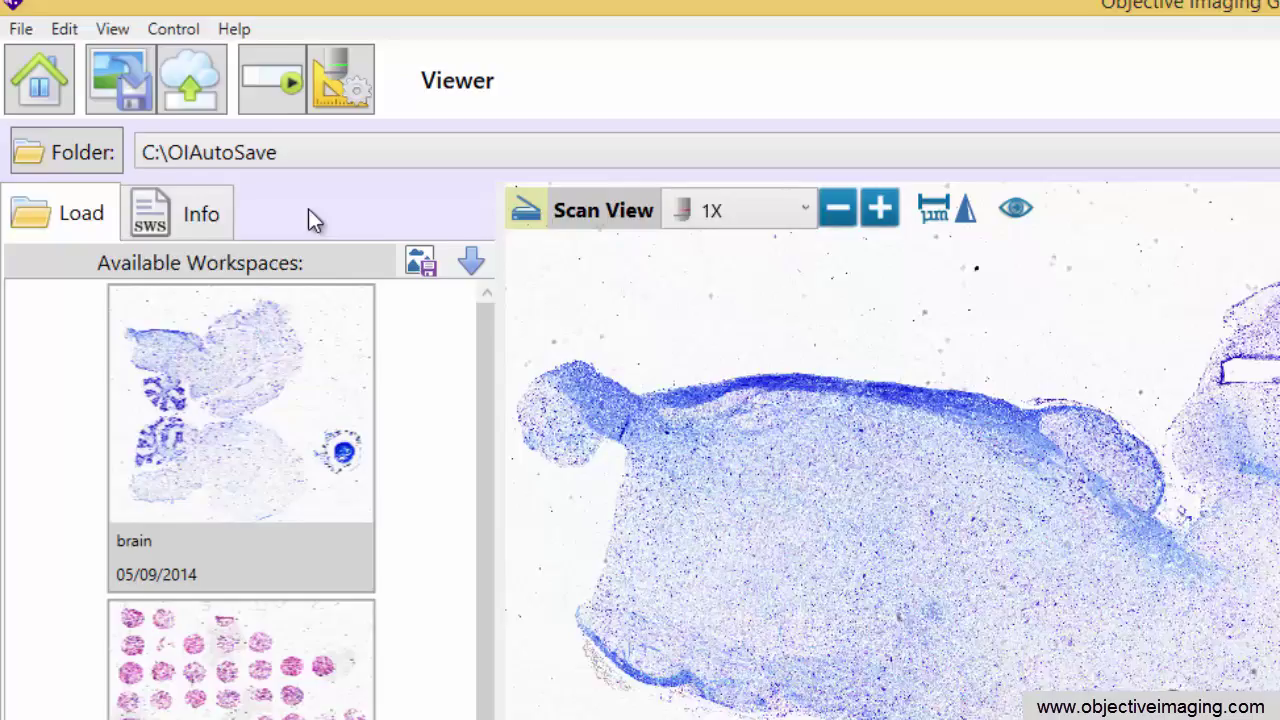
pyautogui.scroll(-3, 384, 607)
pyautogui.scroll(3, 384, 607)
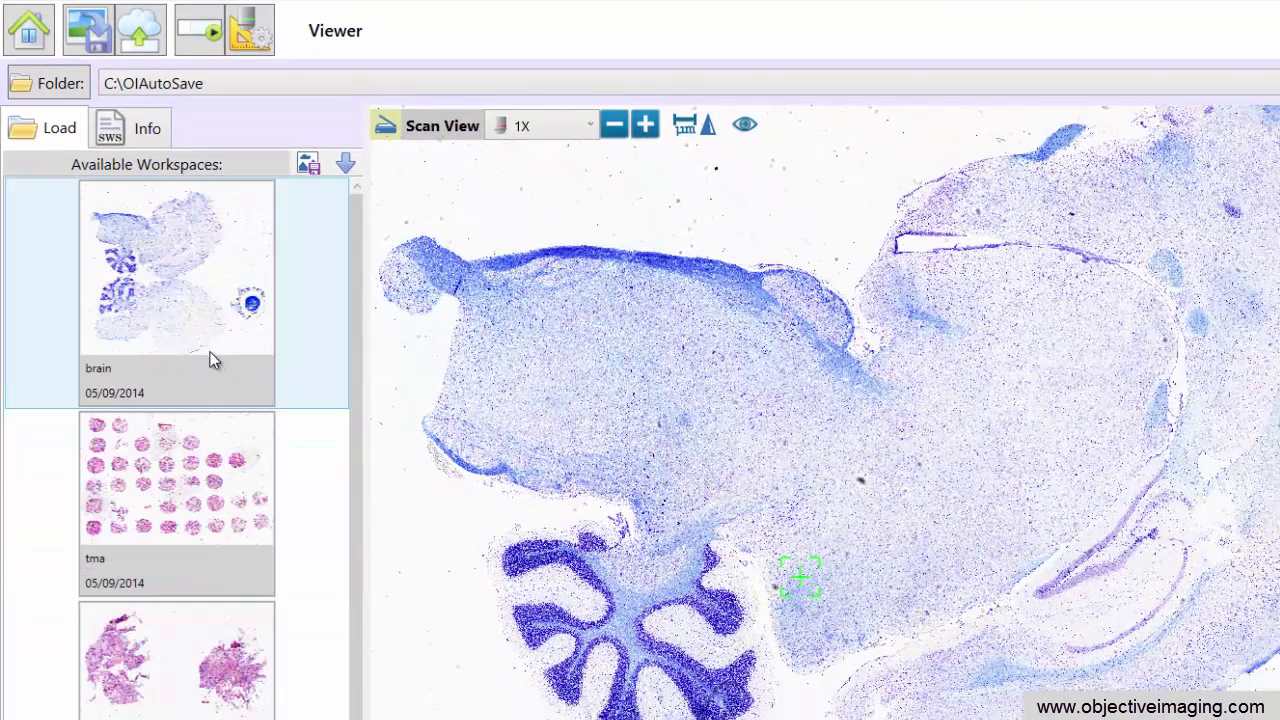
pyautogui.scroll(-3, 198, 509)
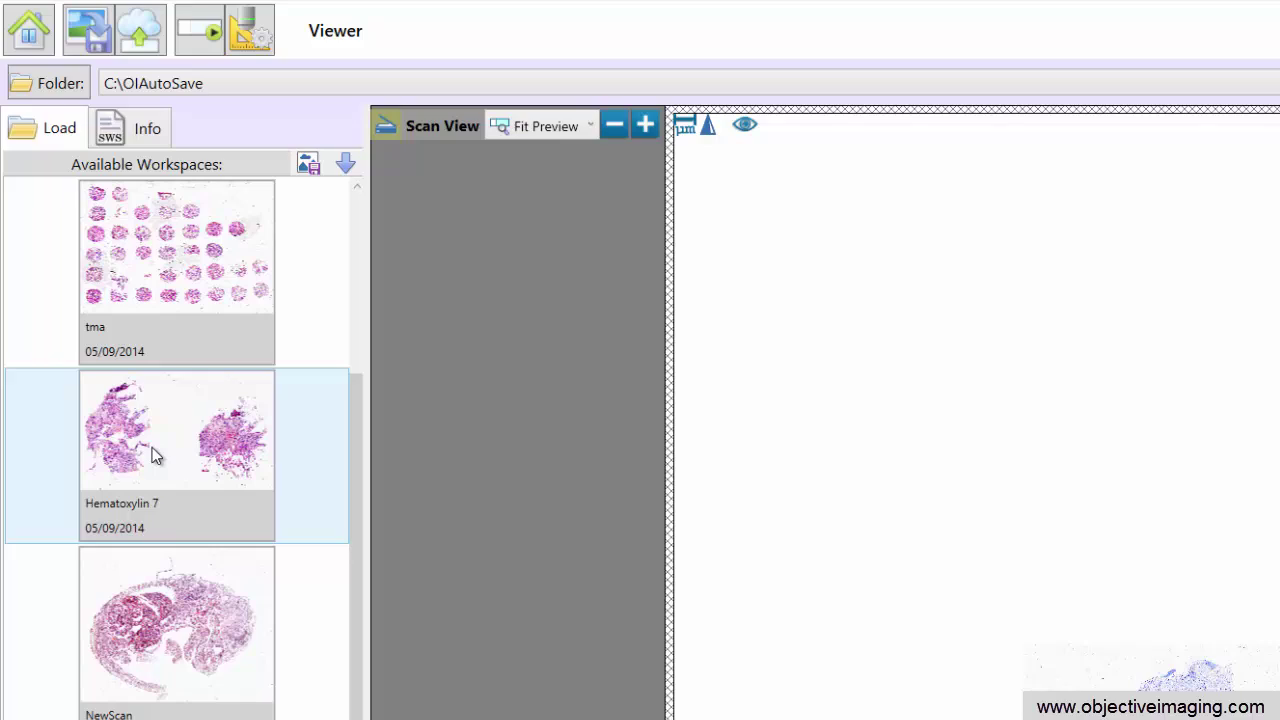
pyautogui.doubleClick(152, 447)
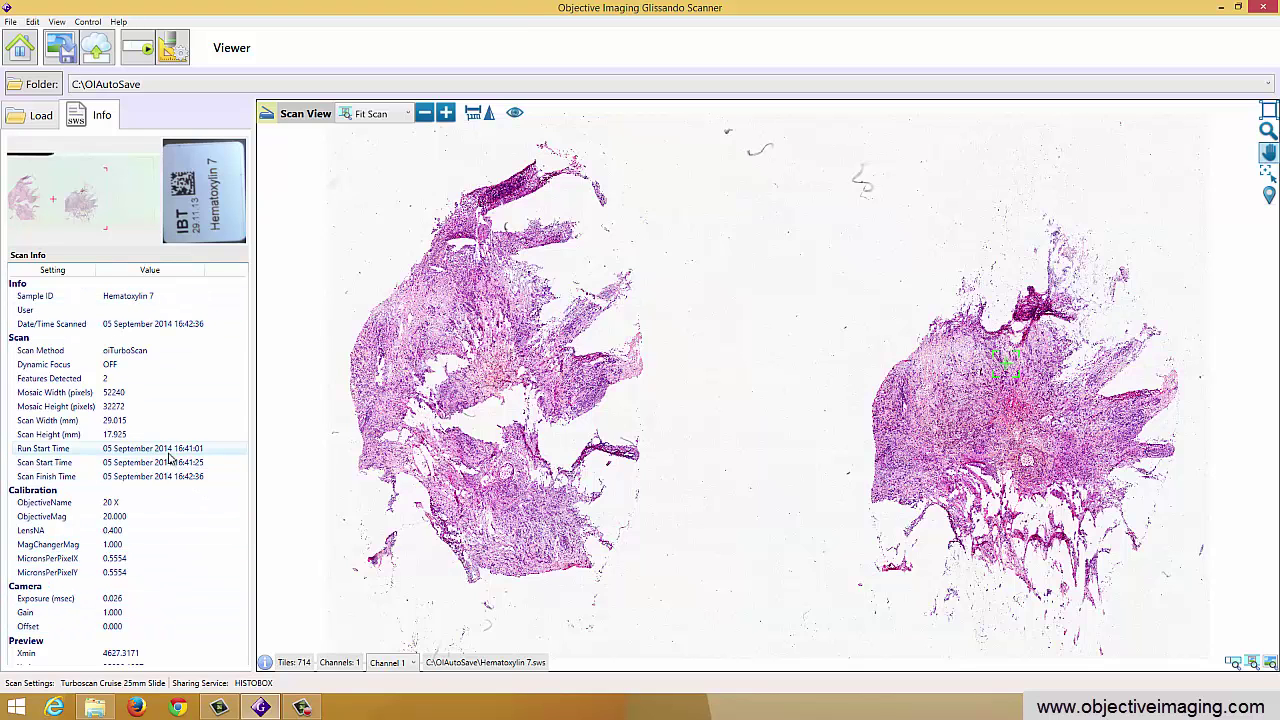
# Step: Zoom the tissue to 4X and navigate via the overview thumbnail to the left piece
pyautogui.doubleClick(906, 398)
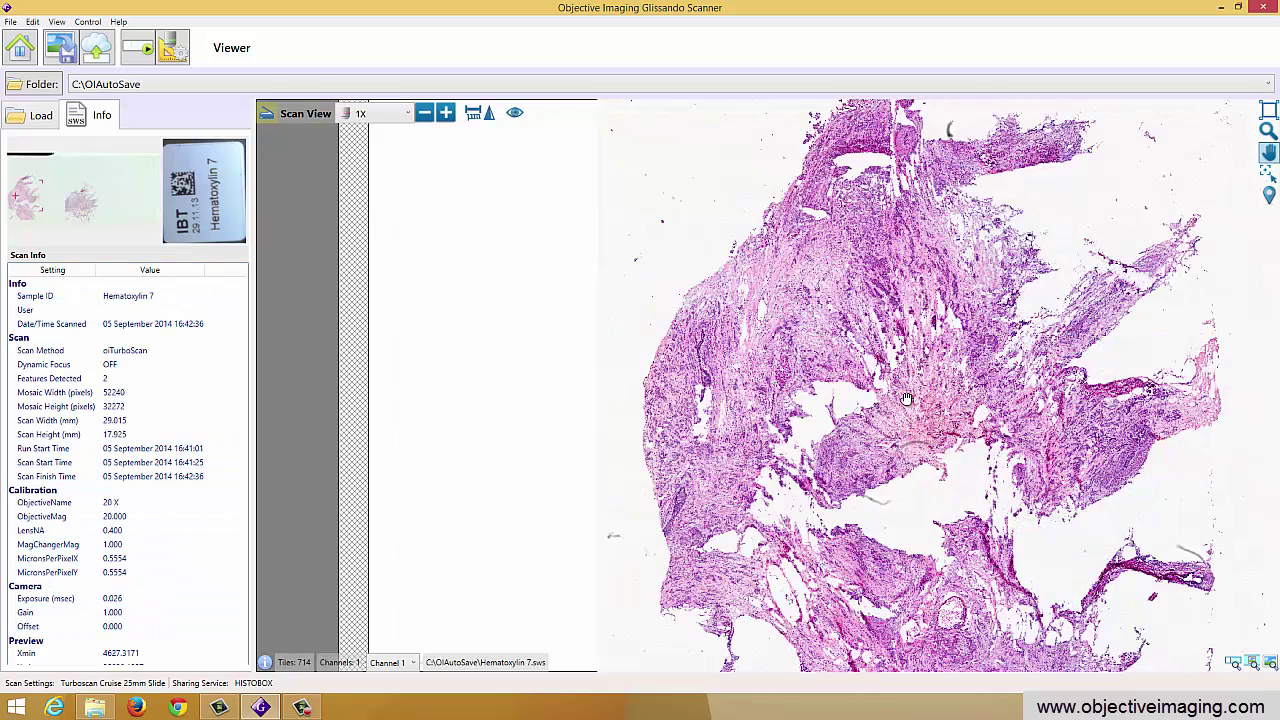
pyautogui.doubleClick(921, 337)
pyautogui.doubleClick(562, 352)
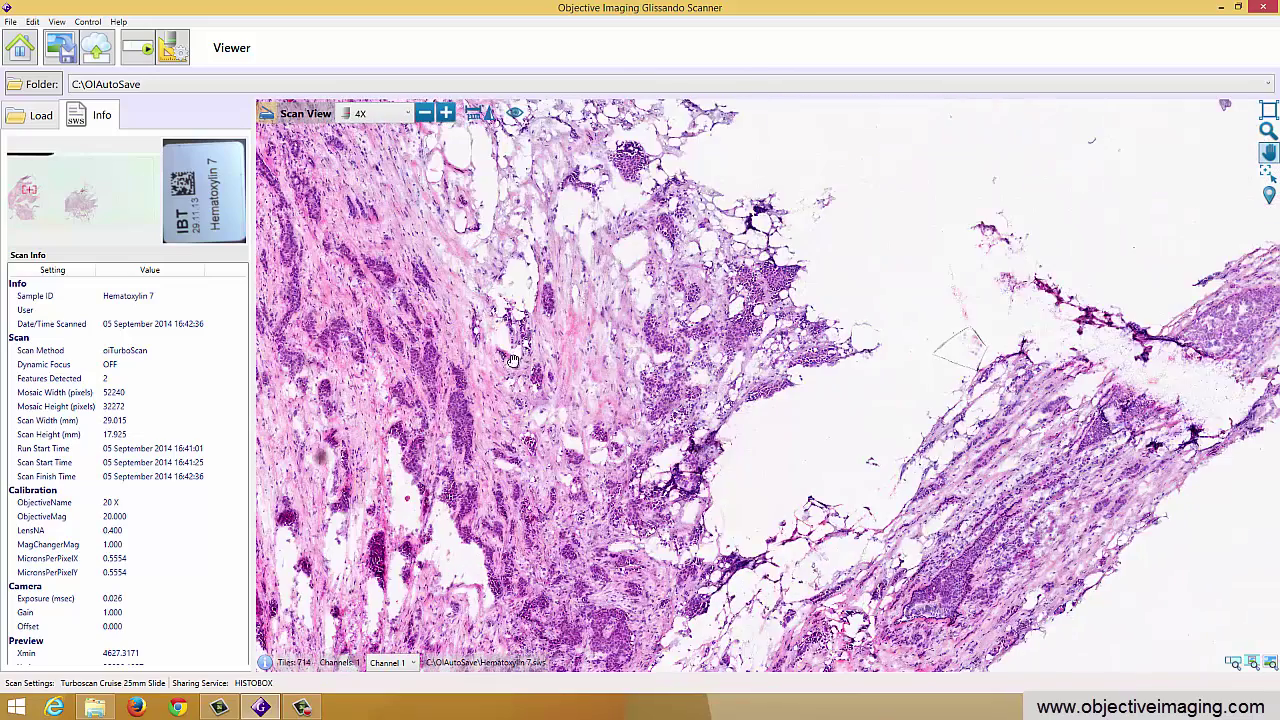
pyautogui.moveTo(512, 360); pyautogui.dragTo(366, 364)
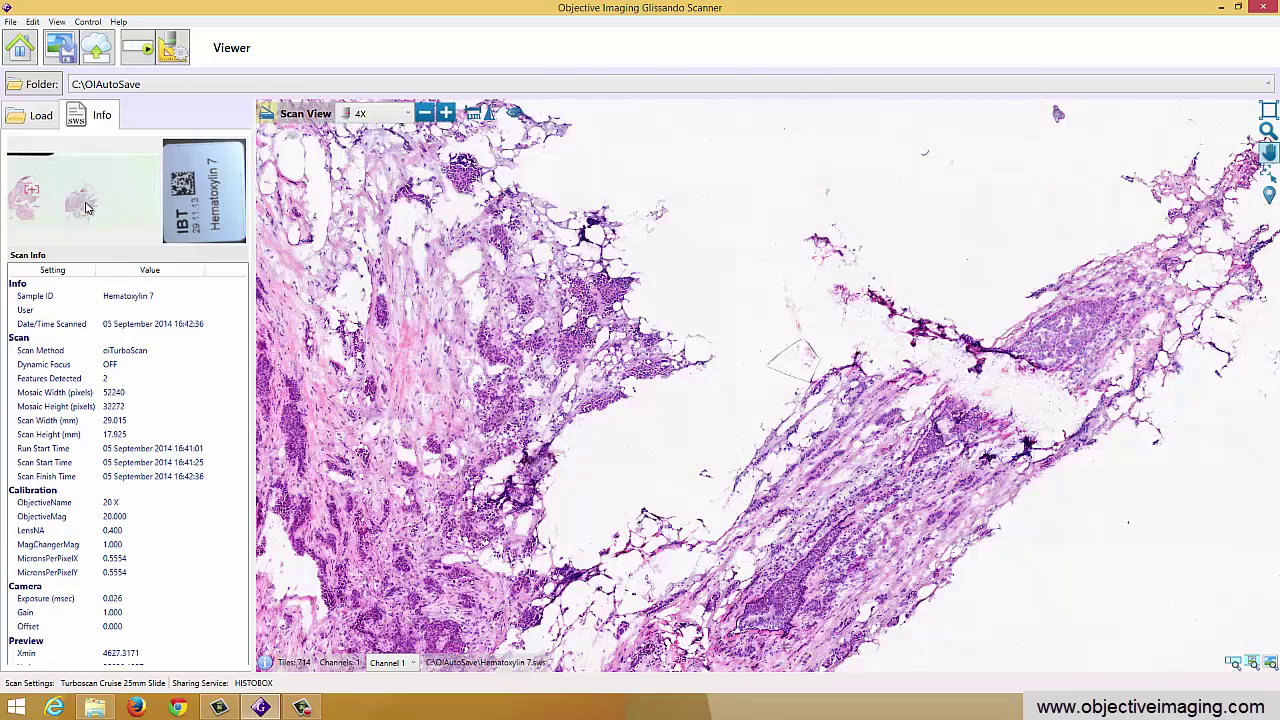
pyautogui.click(86, 206)
pyautogui.click(30, 185)
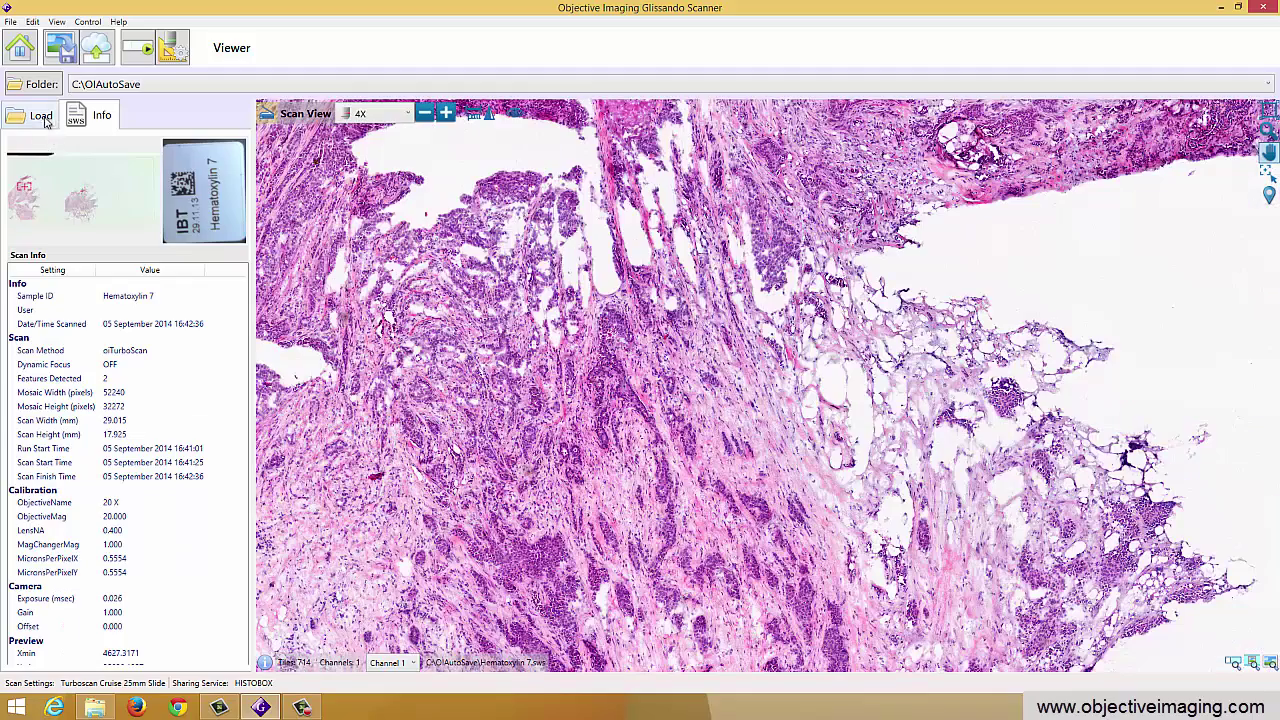
pyautogui.click(40, 116)
# Step: Open the NewScan workspace and zoom its tissue from Fit Scan to 10X
pyautogui.doubleClick(133, 460)
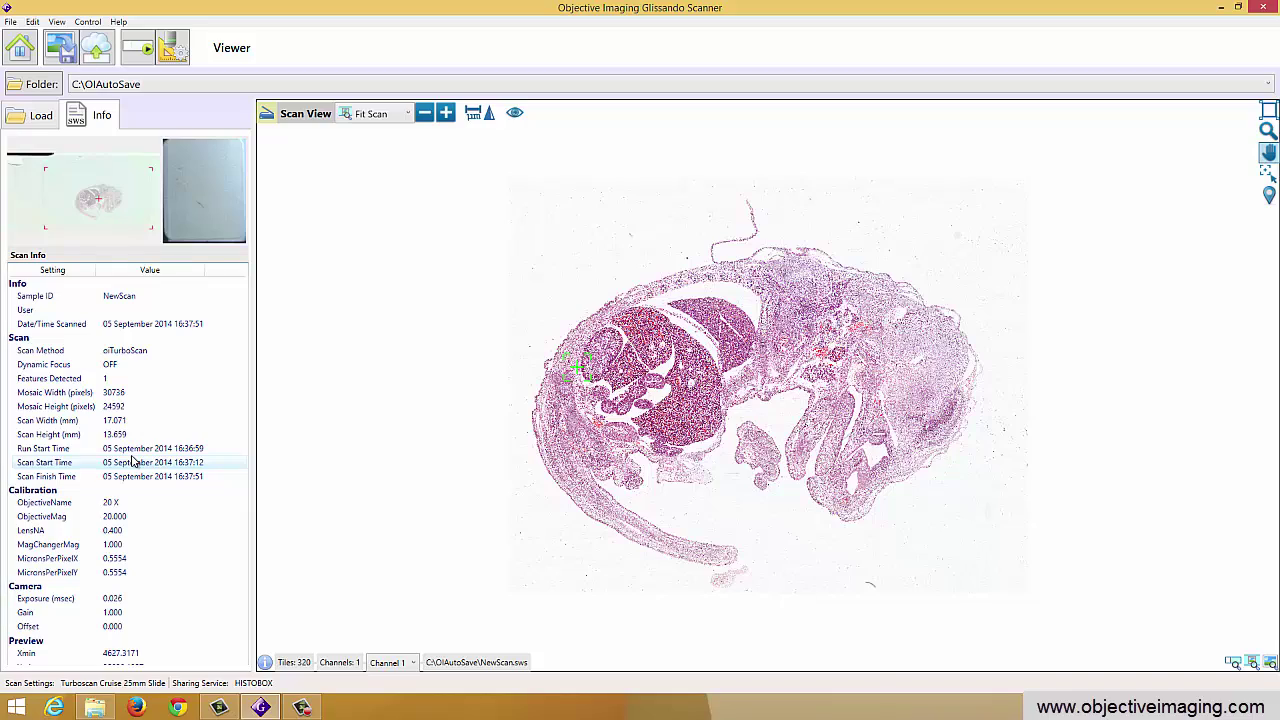
pyautogui.scroll(1, 693, 370)
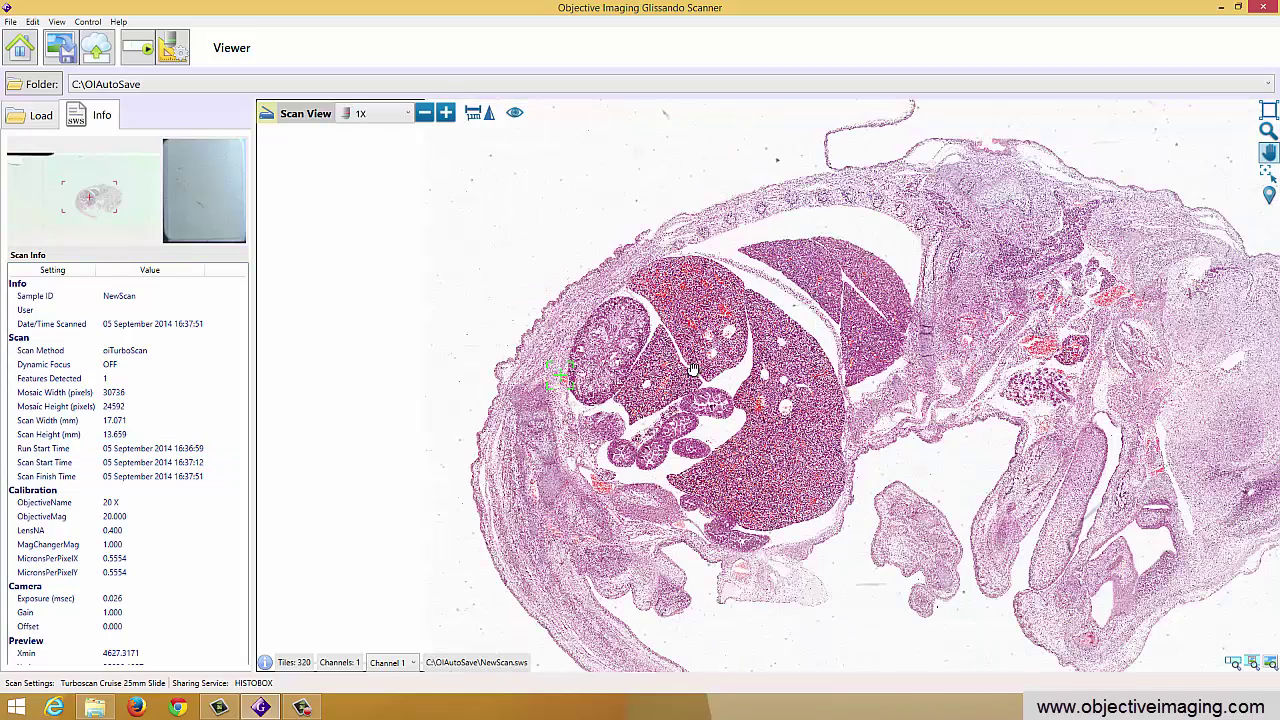
pyautogui.scroll(2, 693, 370)
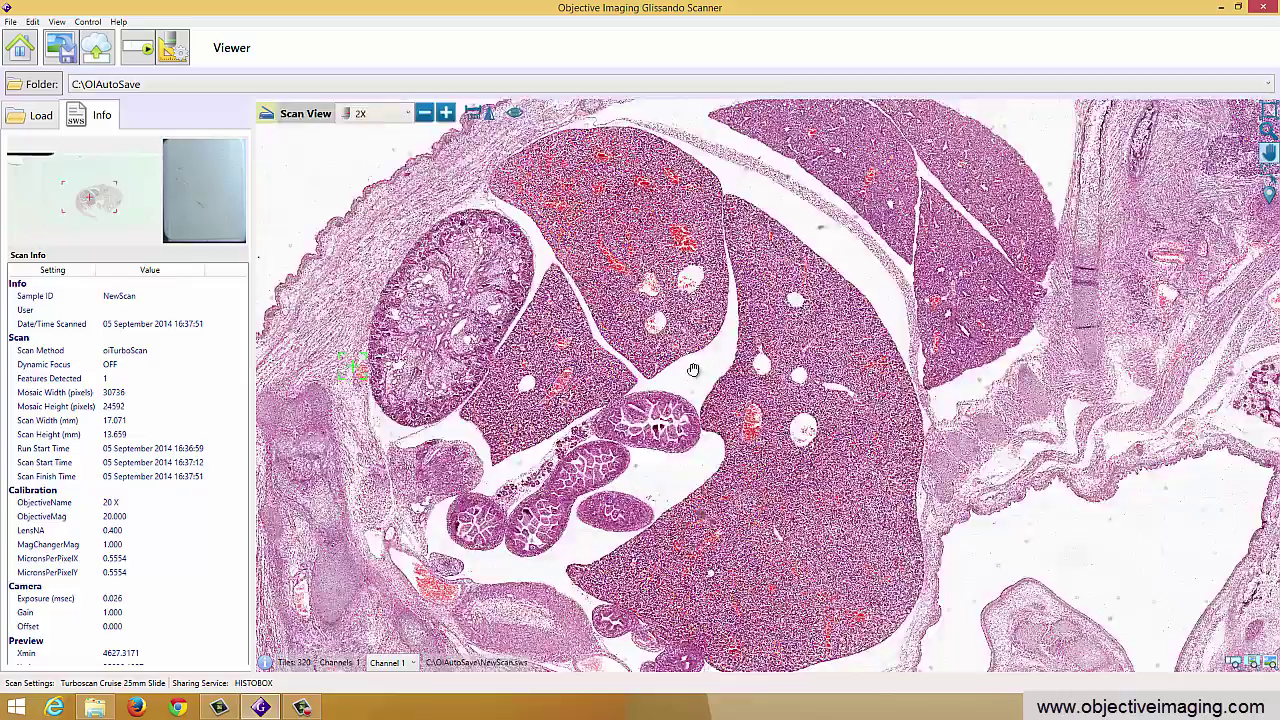
pyautogui.scroll(2, 693, 370)
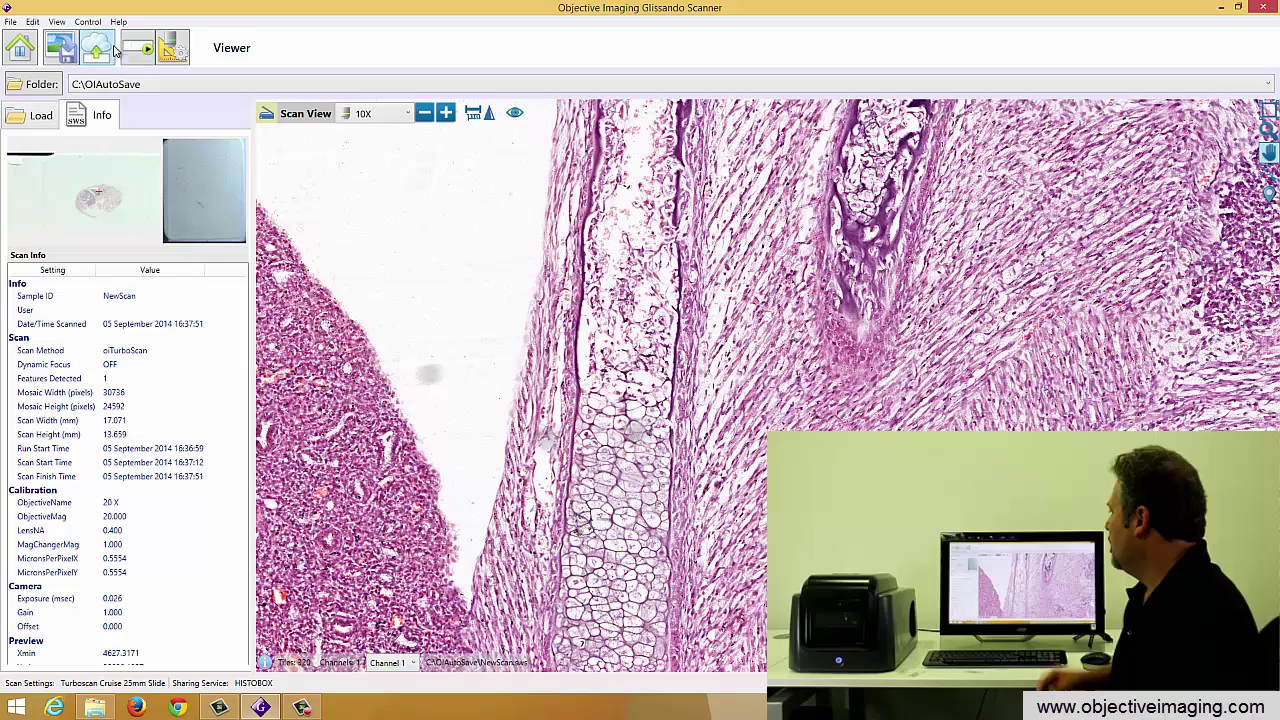
# Step: Show the About Glissando dialog from the Help menu, listing version 1.0.0.73
pyautogui.click(119, 21)
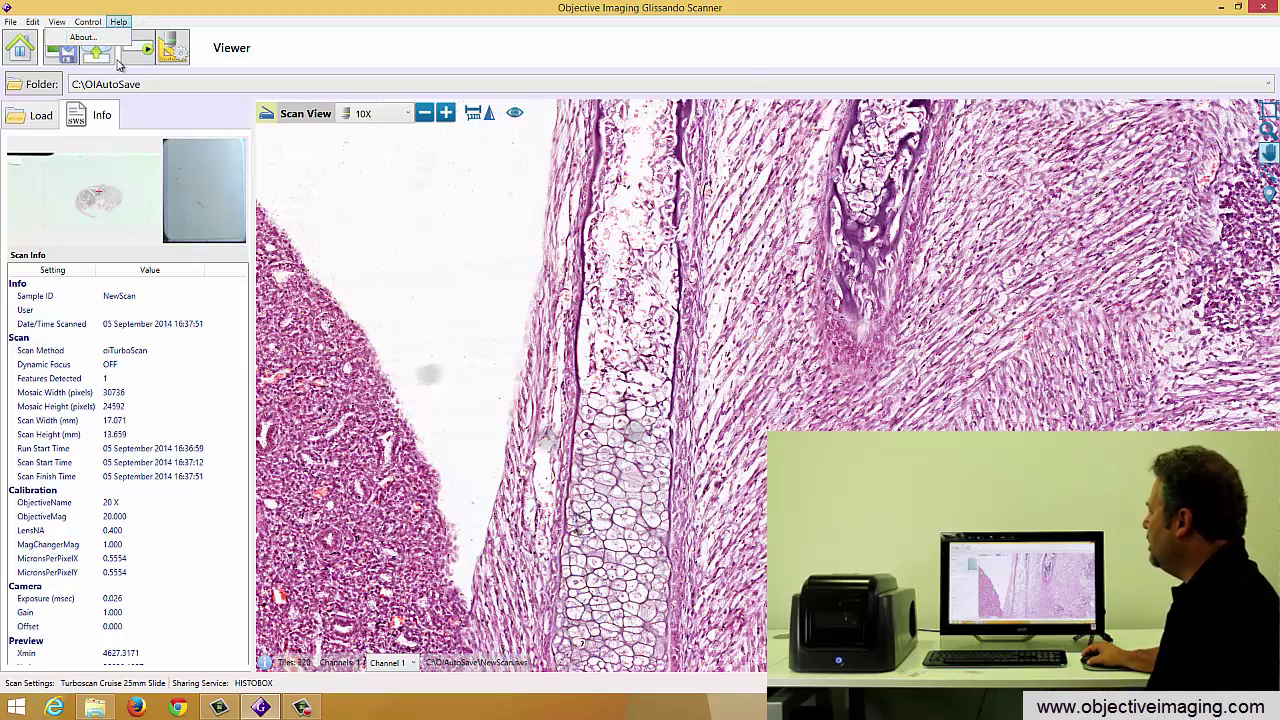
pyautogui.click(88, 37)
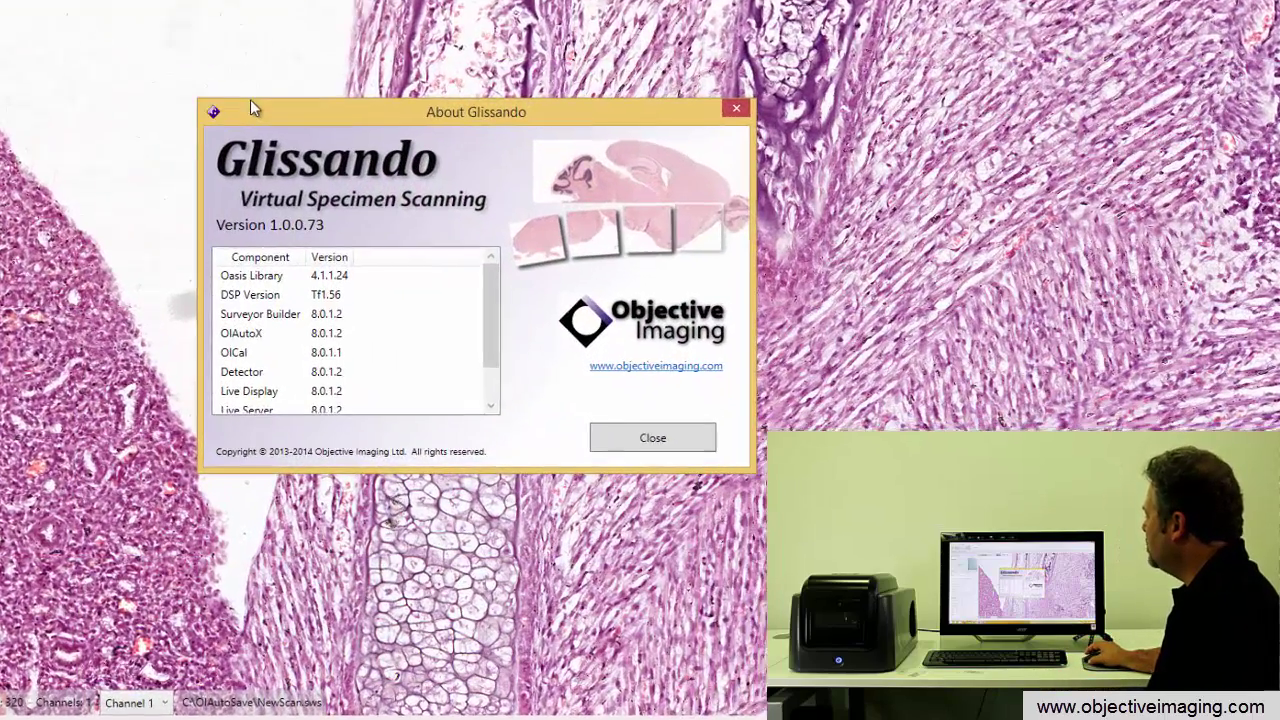